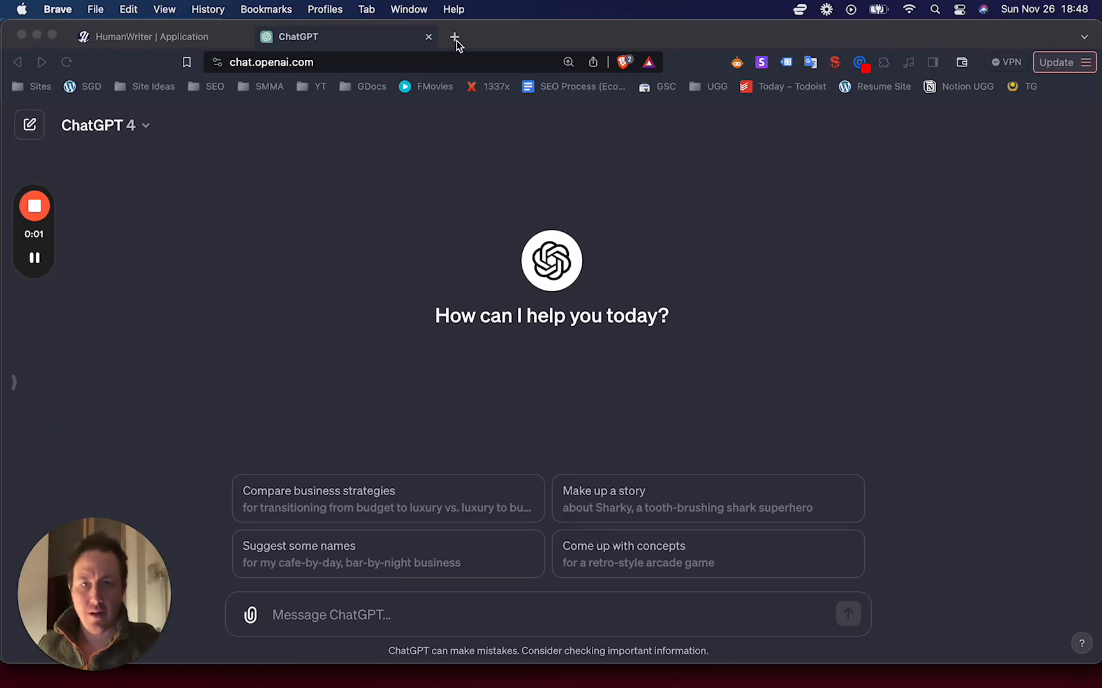
# Load humanwriter.com in a new browser tab and review the landing page
pyautogui.click(454, 38)
pyautogui.write('human')
pyautogui.press('Return')
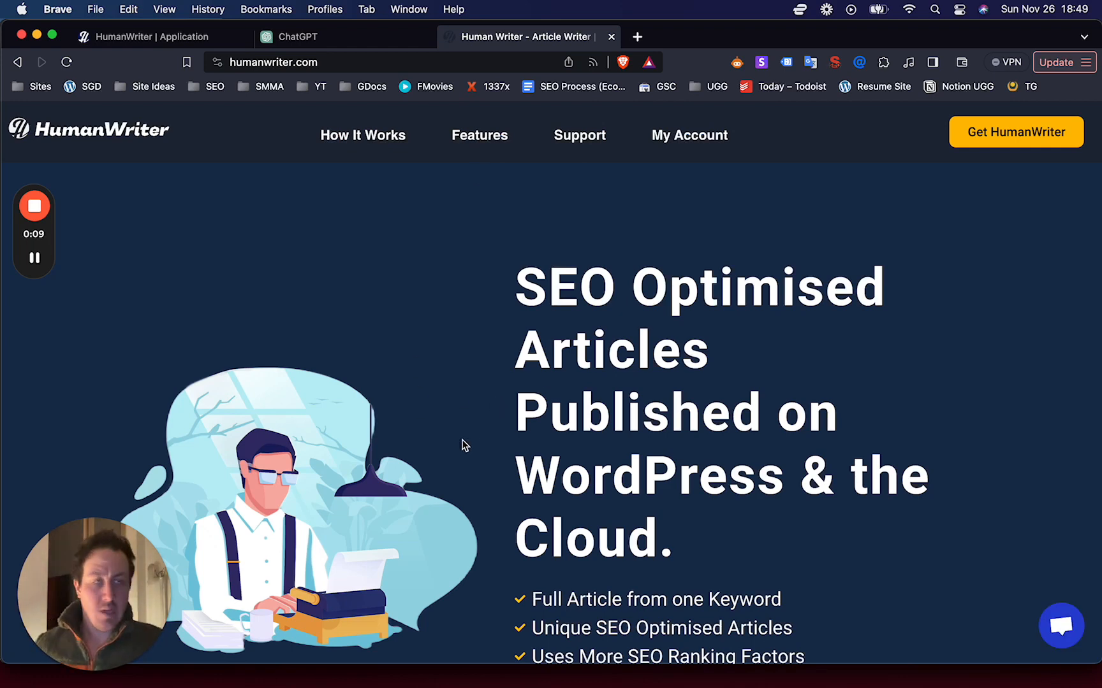
pyautogui.scroll(-2, 462, 444)
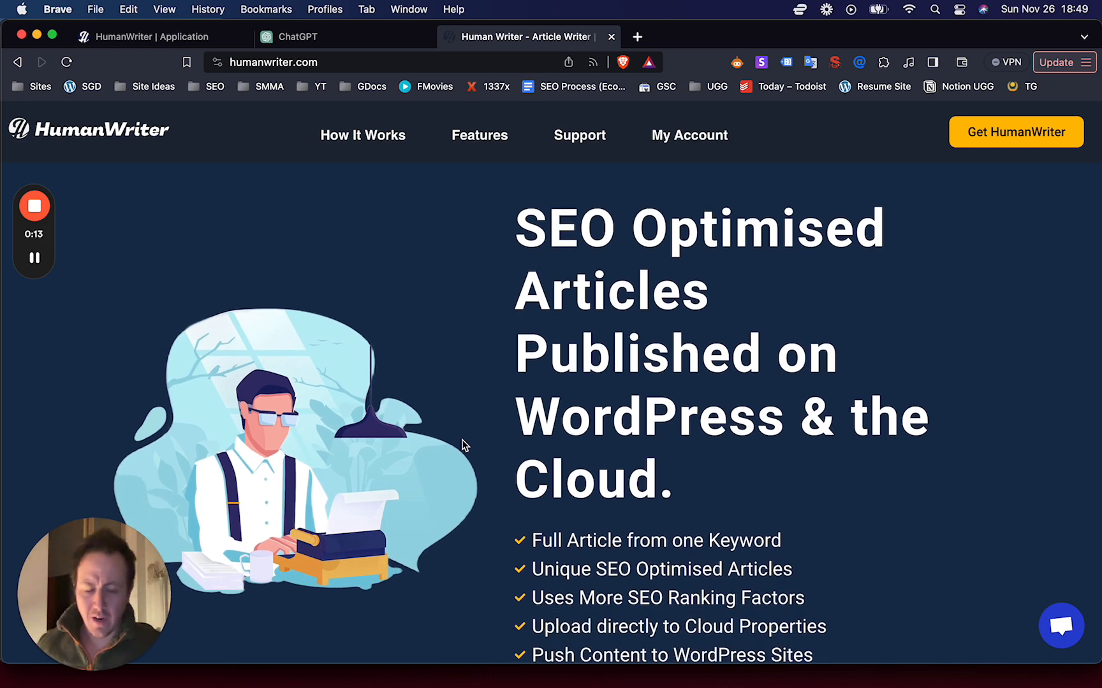
pyautogui.scroll(-5, 463, 444)
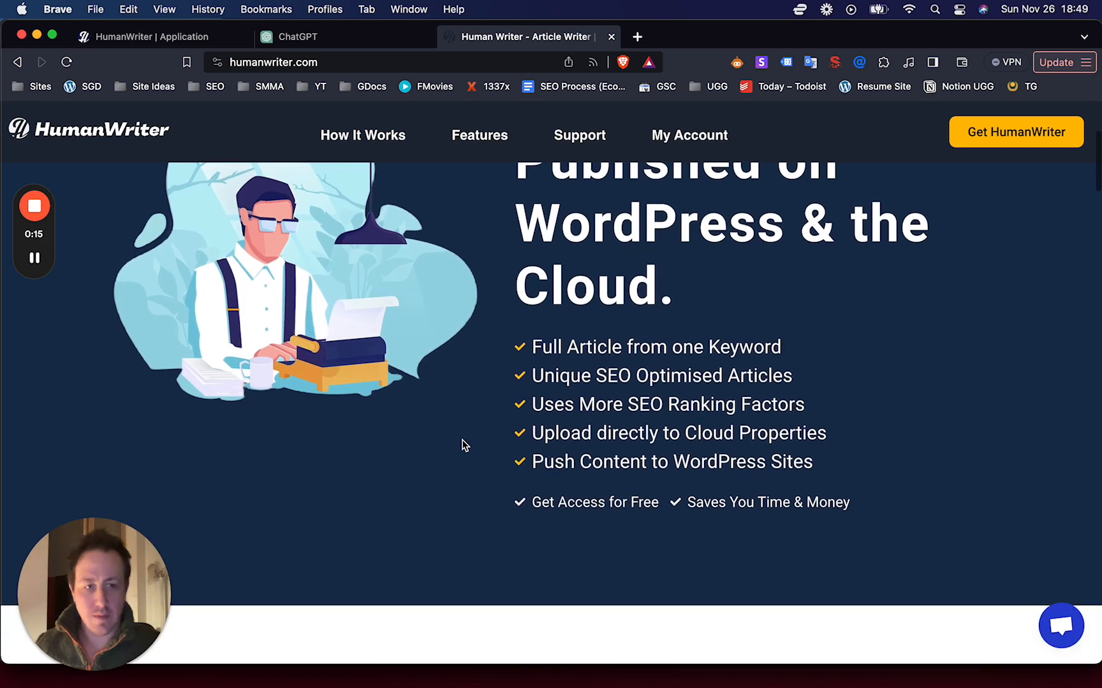
pyautogui.scroll(-10, 463, 444)
pyautogui.scroll(-4, 462, 444)
pyautogui.scroll(-2, 462, 444)
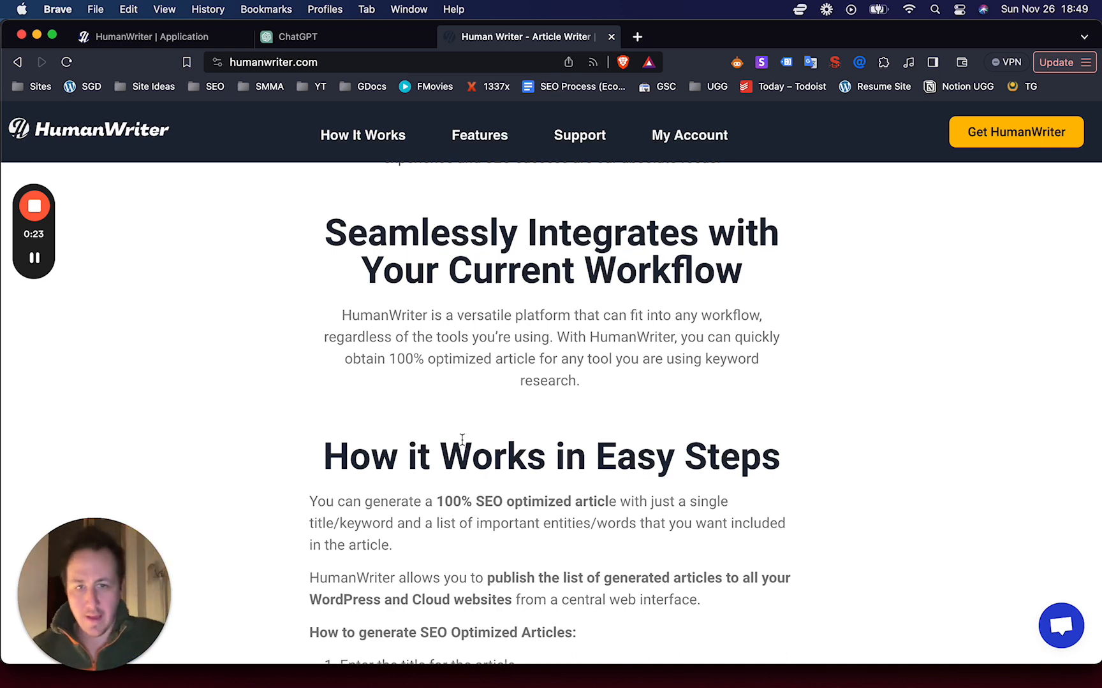
pyautogui.scroll(-3, 462, 441)
pyautogui.scroll(-1, 463, 445)
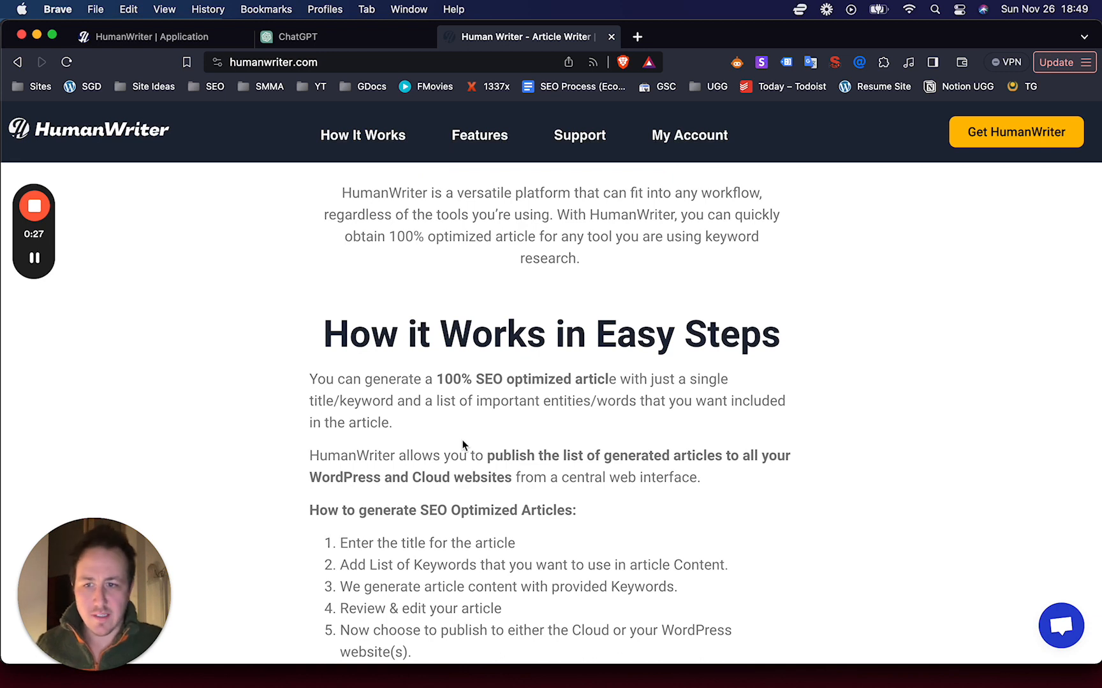
pyautogui.scroll(-1, 462, 444)
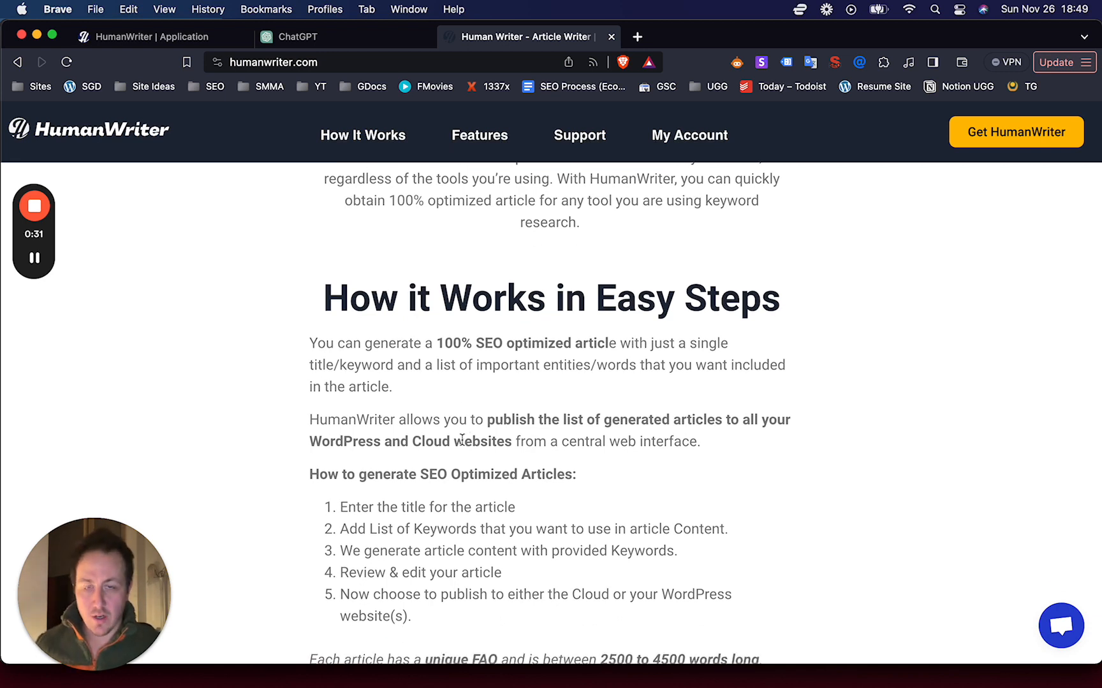
pyautogui.scroll(5, 462, 442)
pyautogui.scroll(8, 462, 440)
pyautogui.scroll(-2, 388, 425)
pyautogui.scroll(1, 388, 425)
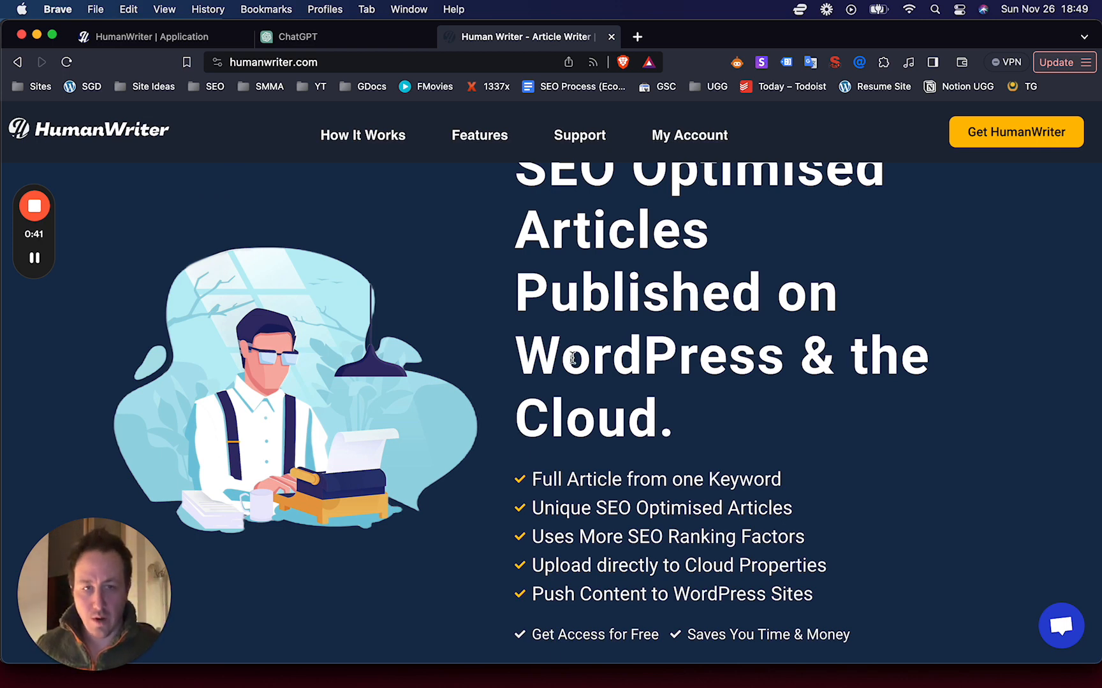
pyautogui.scroll(3, 571, 358)
pyautogui.scroll(-5, 572, 358)
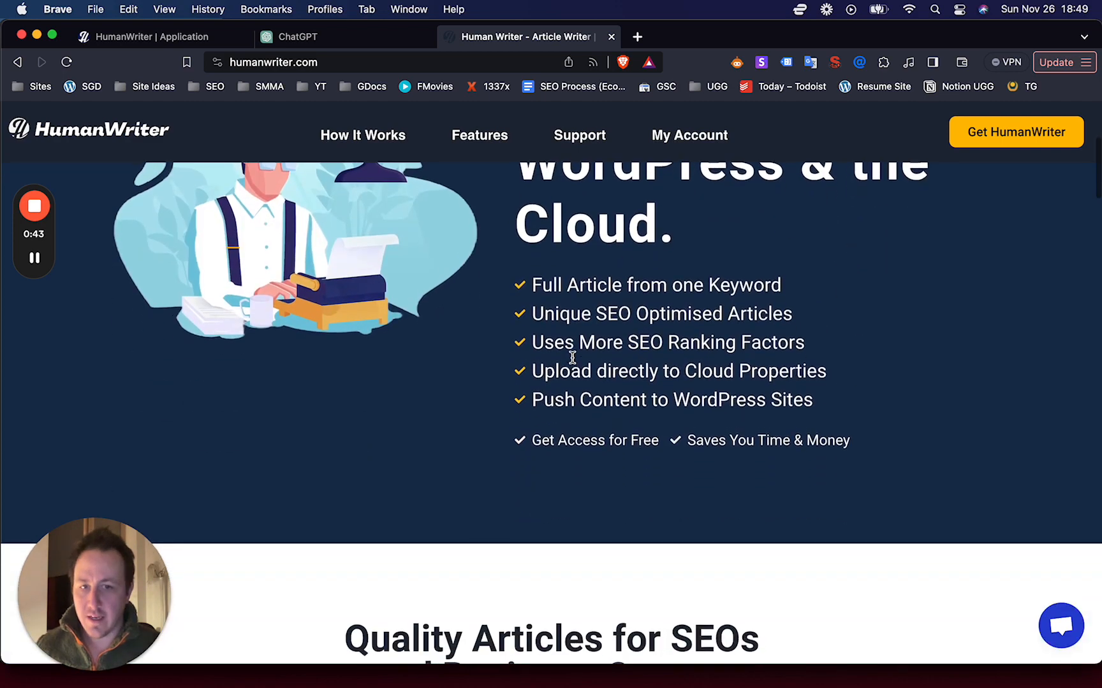
pyautogui.scroll(-5, 572, 357)
pyautogui.scroll(-5, 571, 357)
pyautogui.scroll(-4, 571, 358)
pyautogui.scroll(-6, 571, 358)
pyautogui.scroll(-4, 571, 358)
pyautogui.scroll(-1, 571, 358)
pyautogui.scroll(-3, 571, 359)
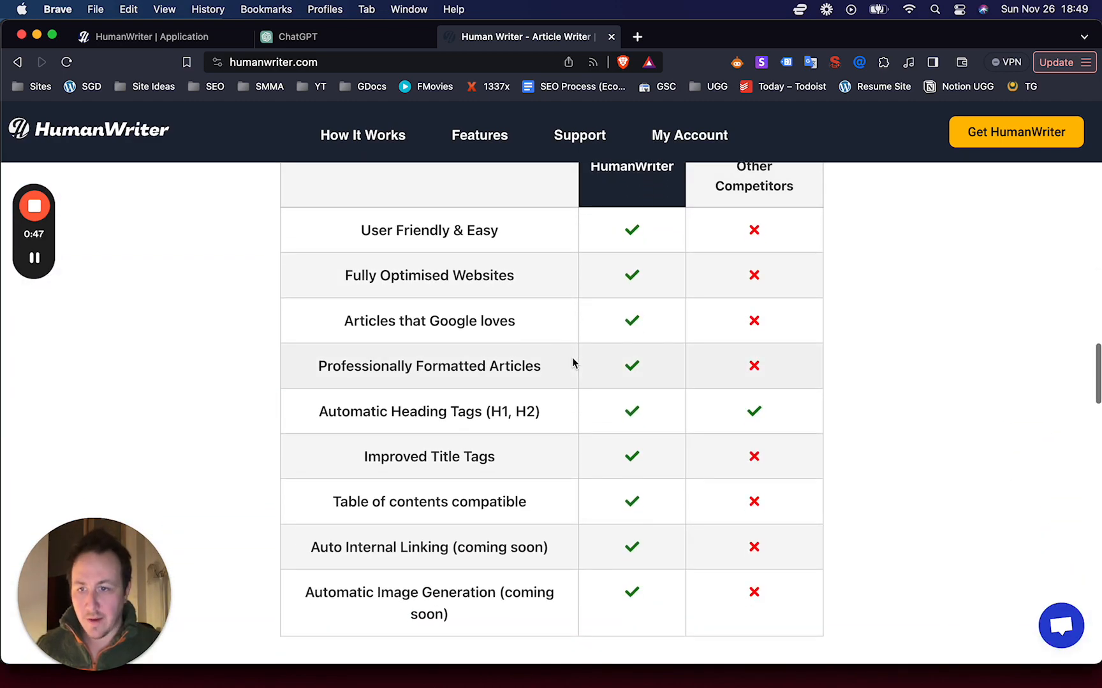
pyautogui.scroll(8, 571, 357)
pyautogui.scroll(6, 466, 327)
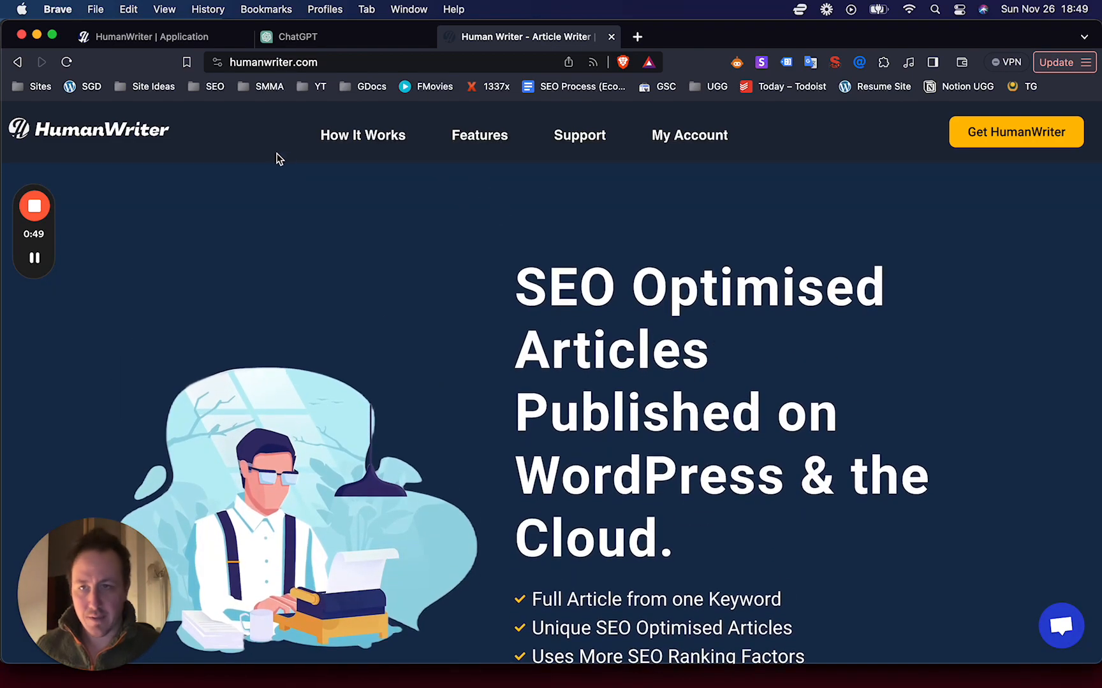
pyautogui.scroll(-5, 529, 181)
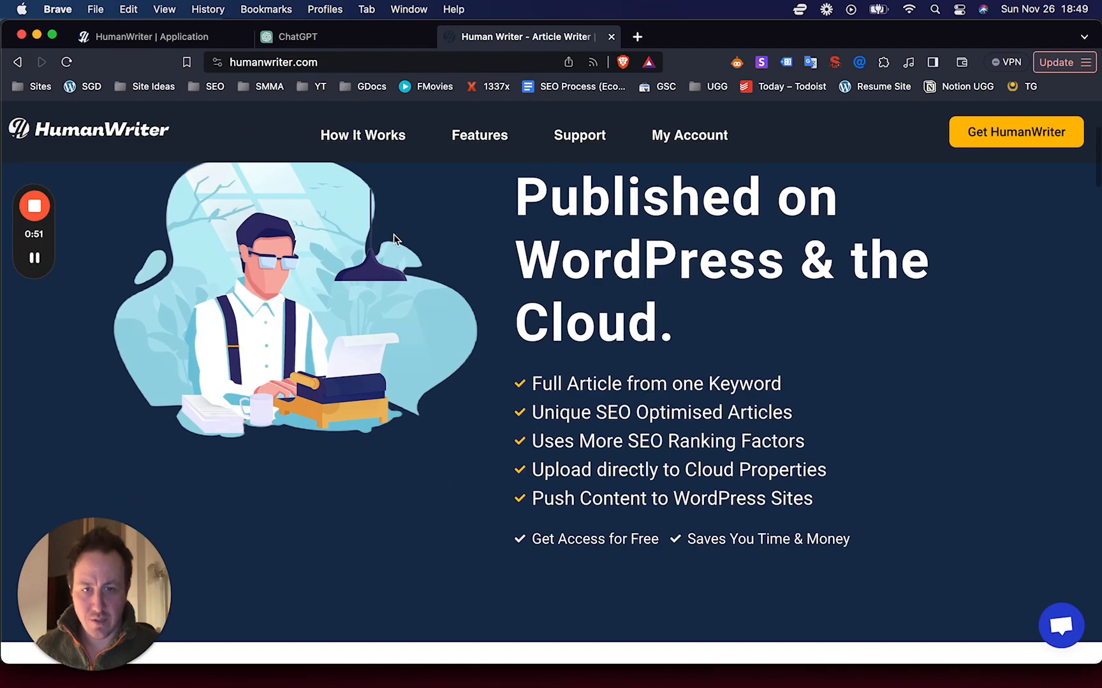
pyautogui.scroll(3, 542, 432)
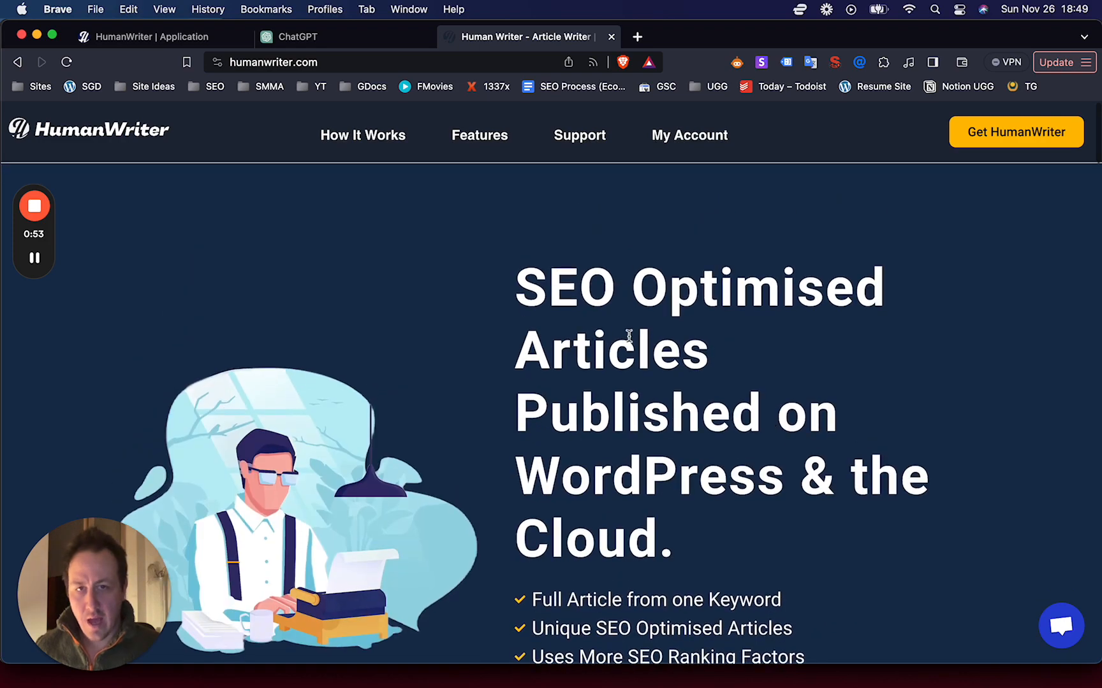
pyautogui.scroll(-12, 693, 336)
pyautogui.scroll(-10, 700, 343)
pyautogui.scroll(-8, 699, 344)
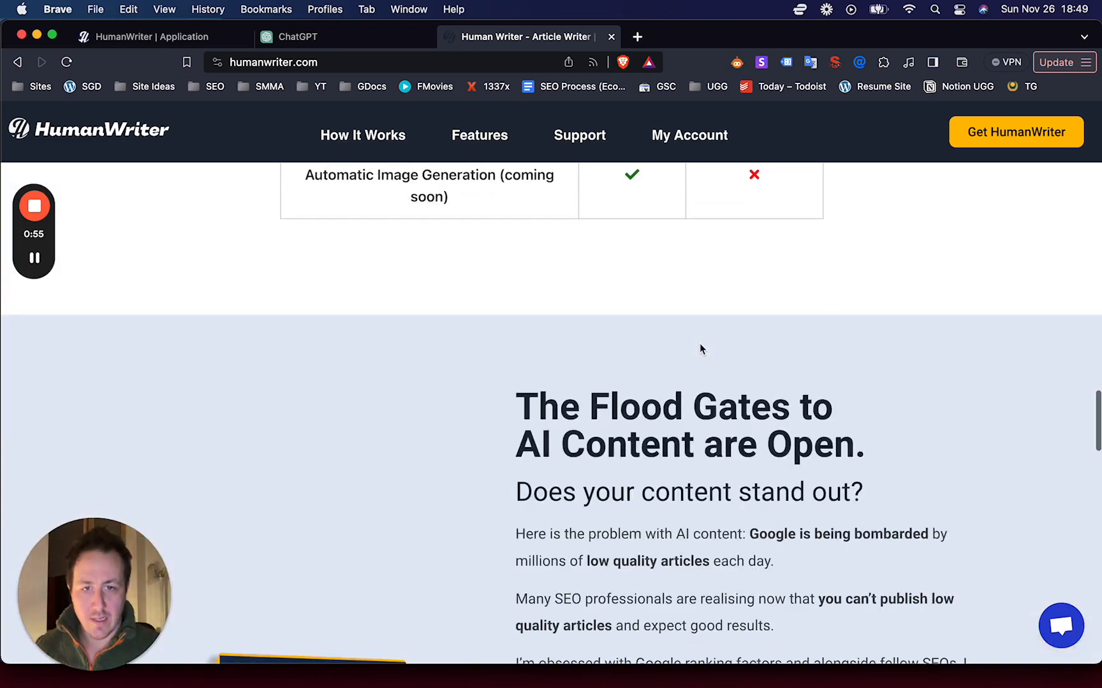
pyautogui.scroll(-10, 700, 343)
pyautogui.scroll(-3, 700, 344)
pyautogui.scroll(10, 699, 343)
pyautogui.scroll(12, 699, 344)
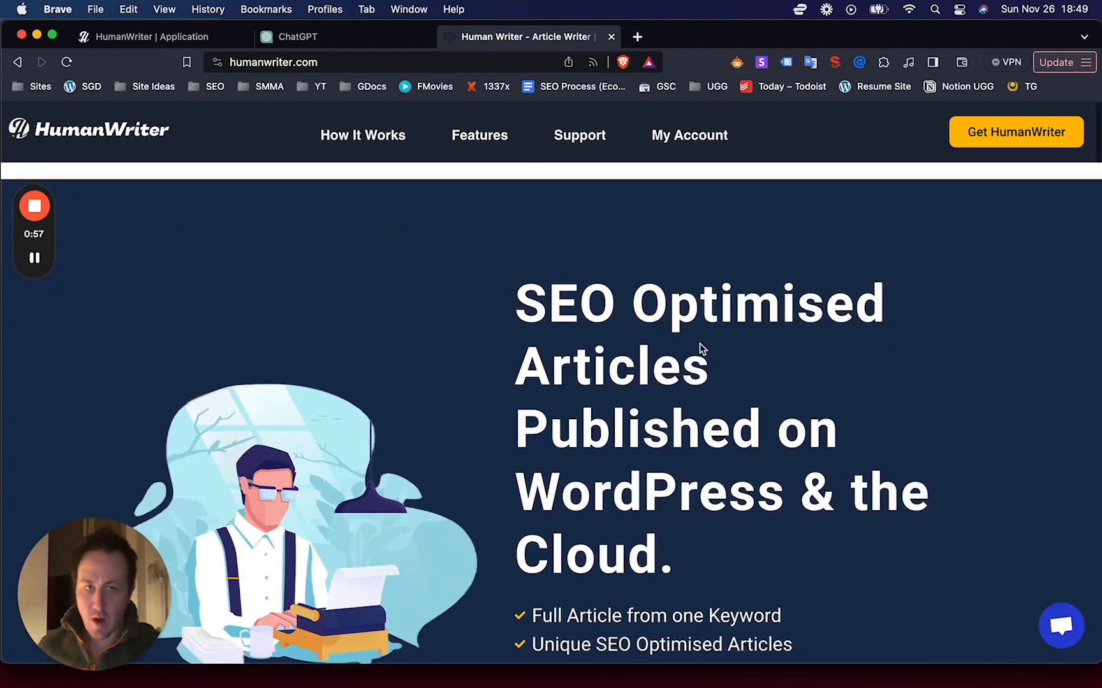
pyautogui.scroll(2, 605, 334)
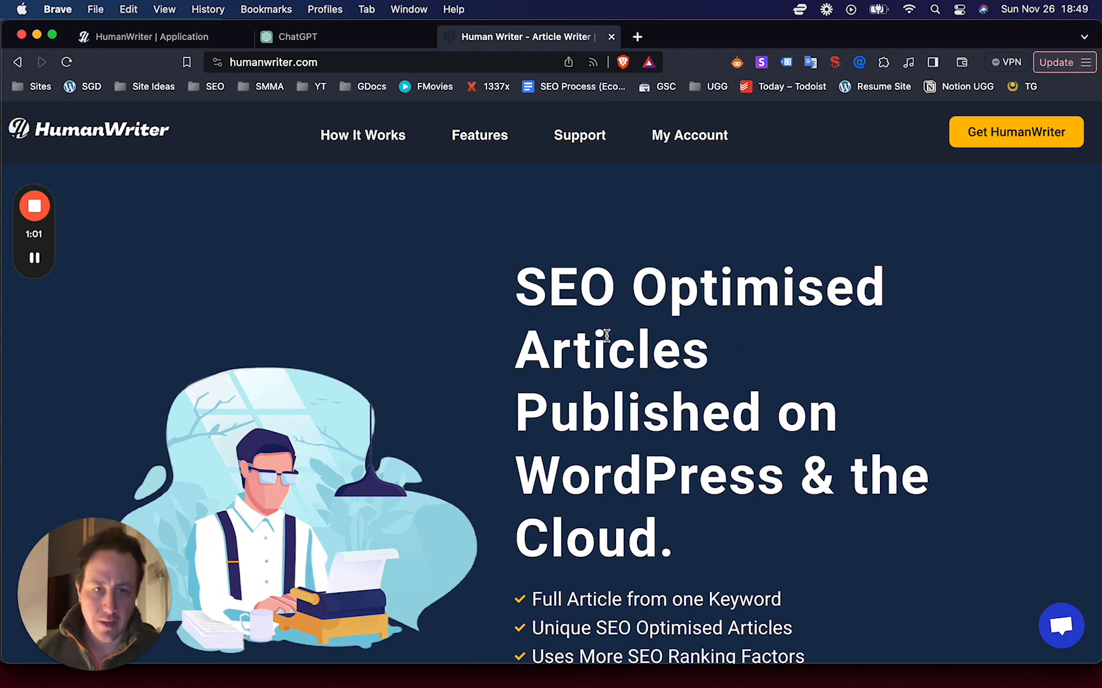
# From the HumanWriter dashboard, start a New Multiple Articles batch project
pyautogui.click(155, 37)
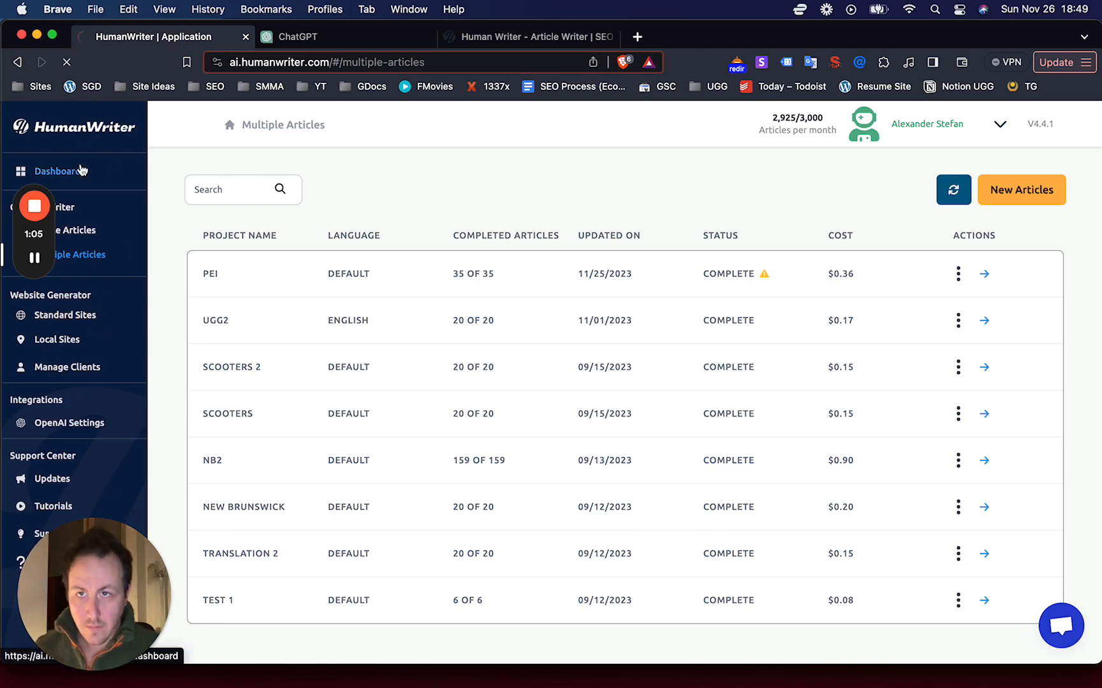
pyautogui.click(56, 171)
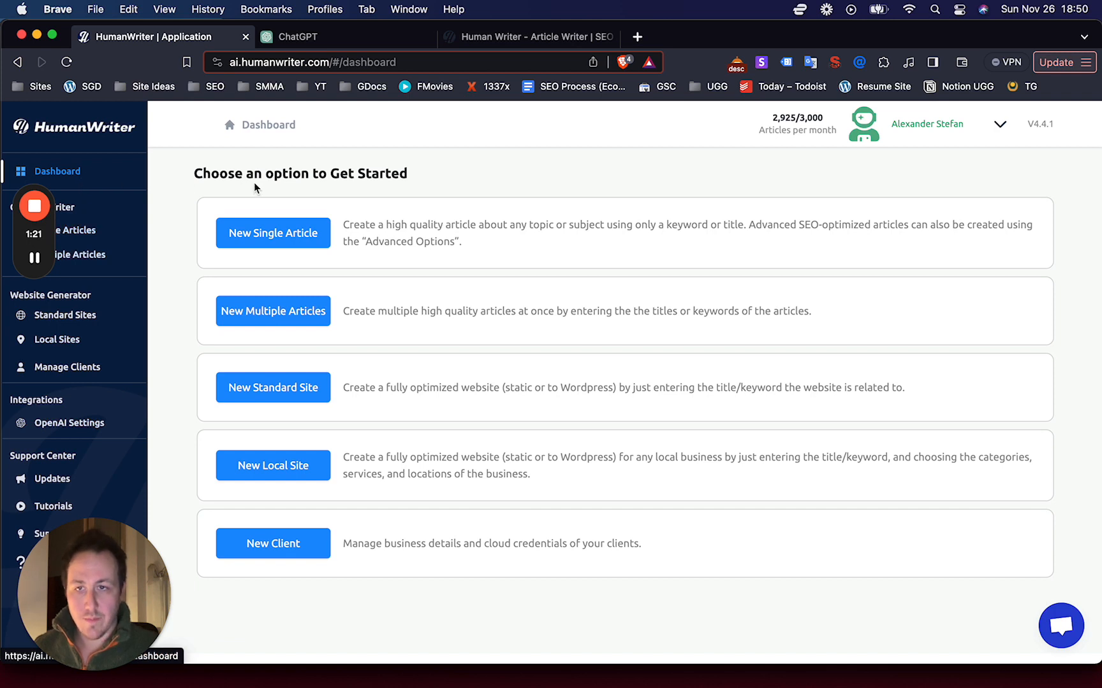
pyautogui.click(94, 254)
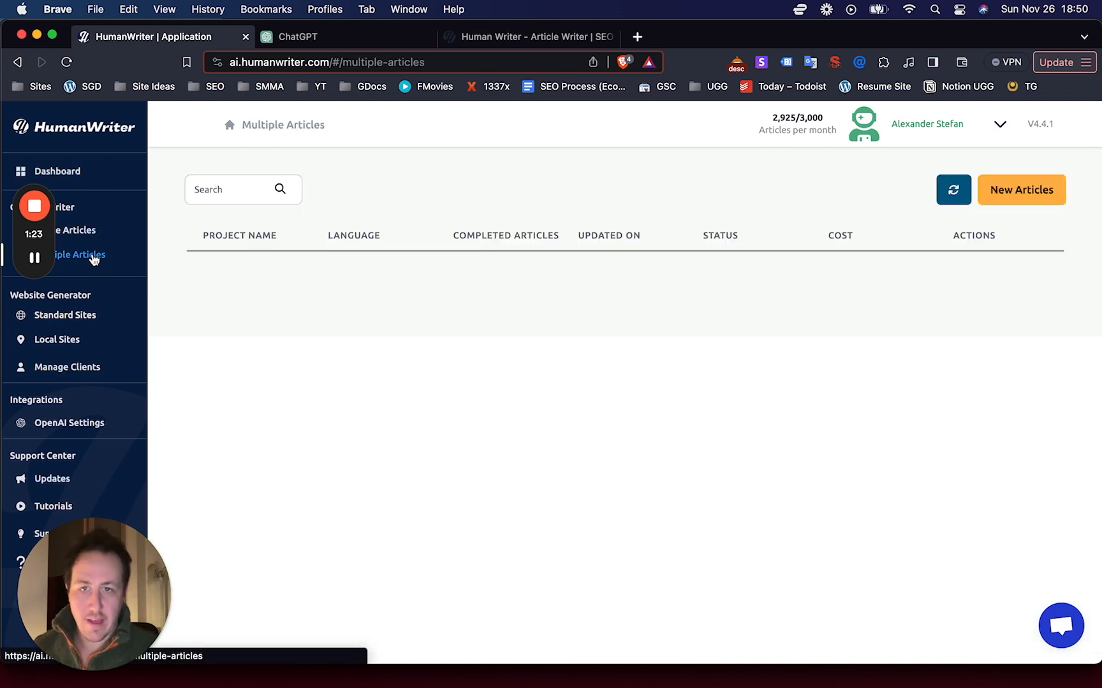
pyautogui.scroll(-1, 585, 233)
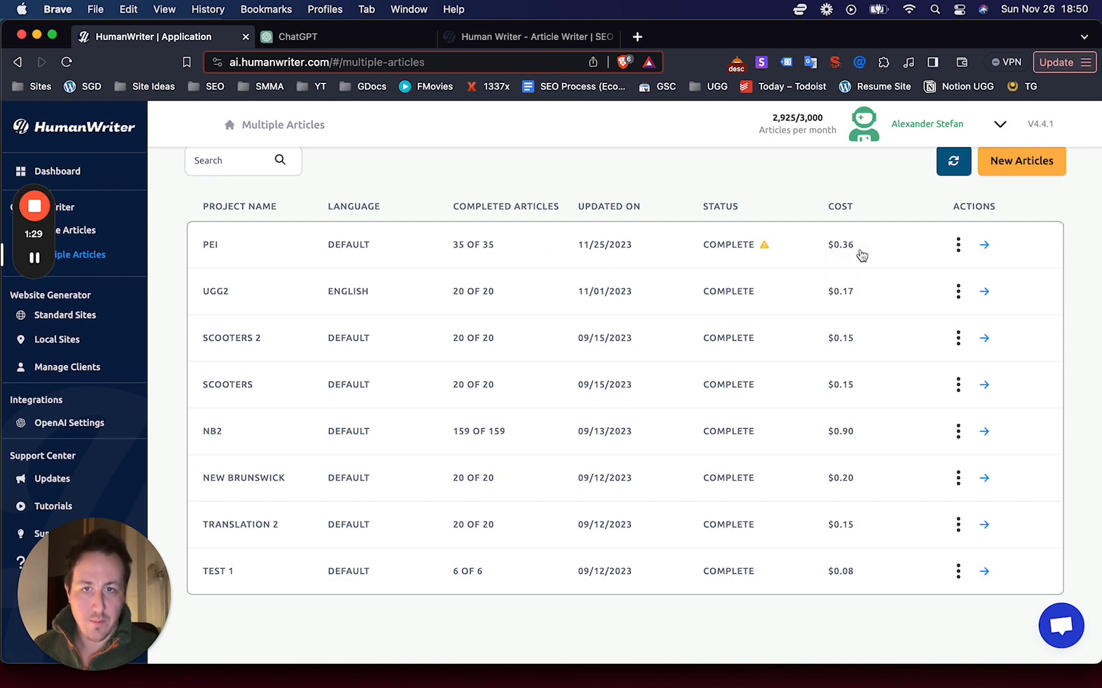
pyautogui.scroll(-1, 862, 255)
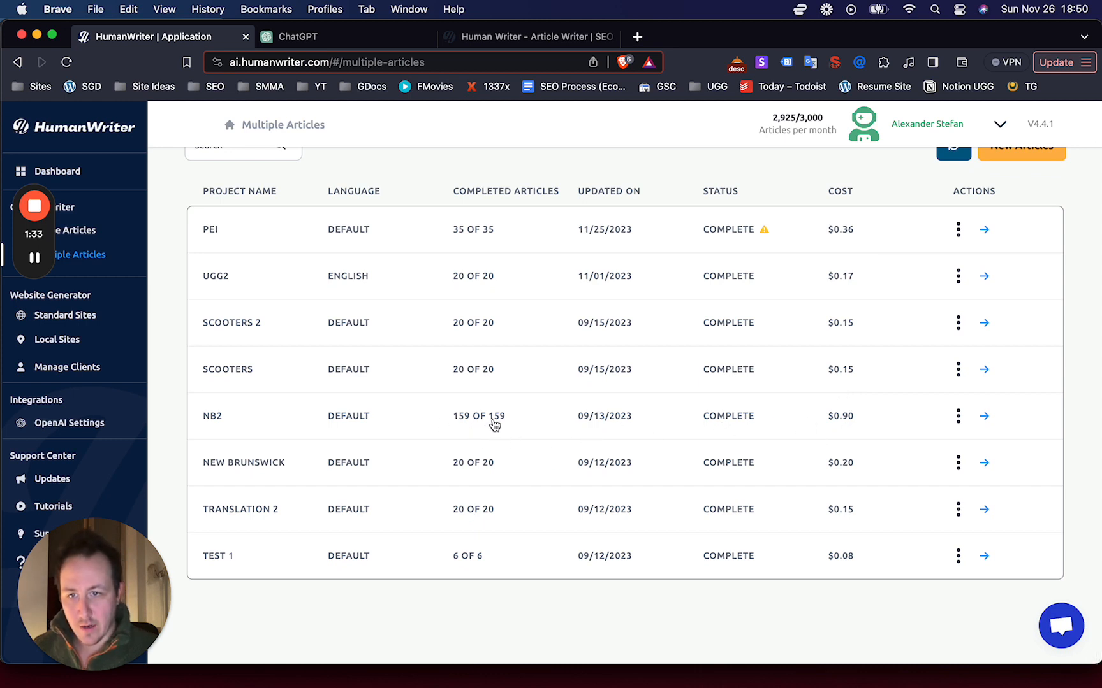
pyautogui.scroll(2, 549, 467)
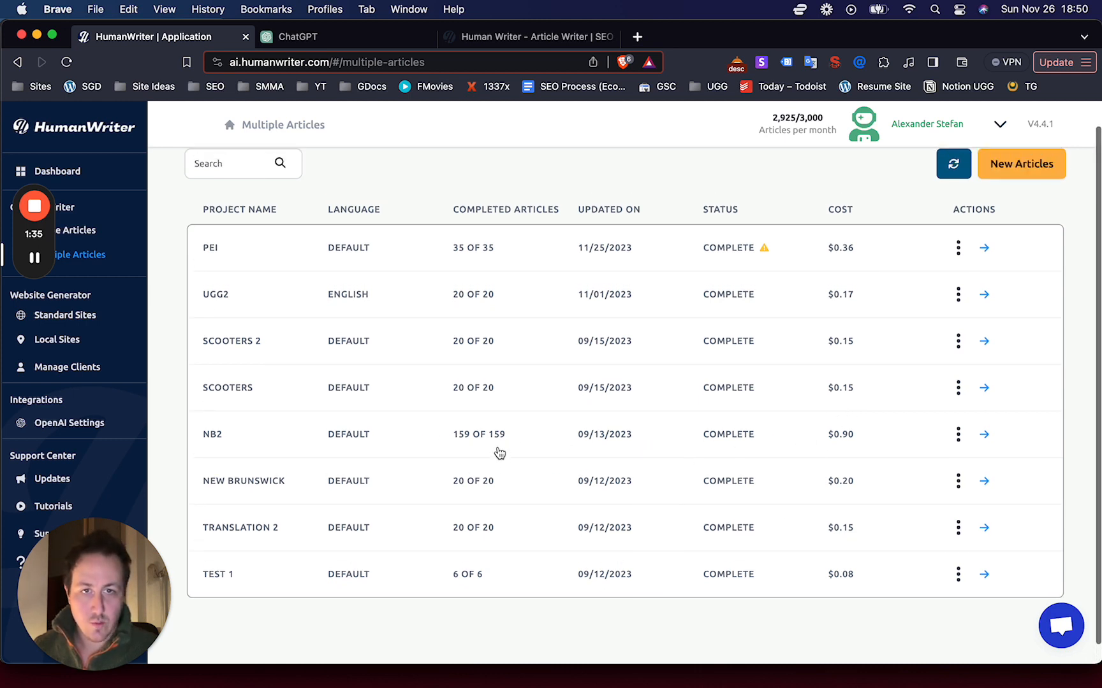
pyautogui.click(57, 172)
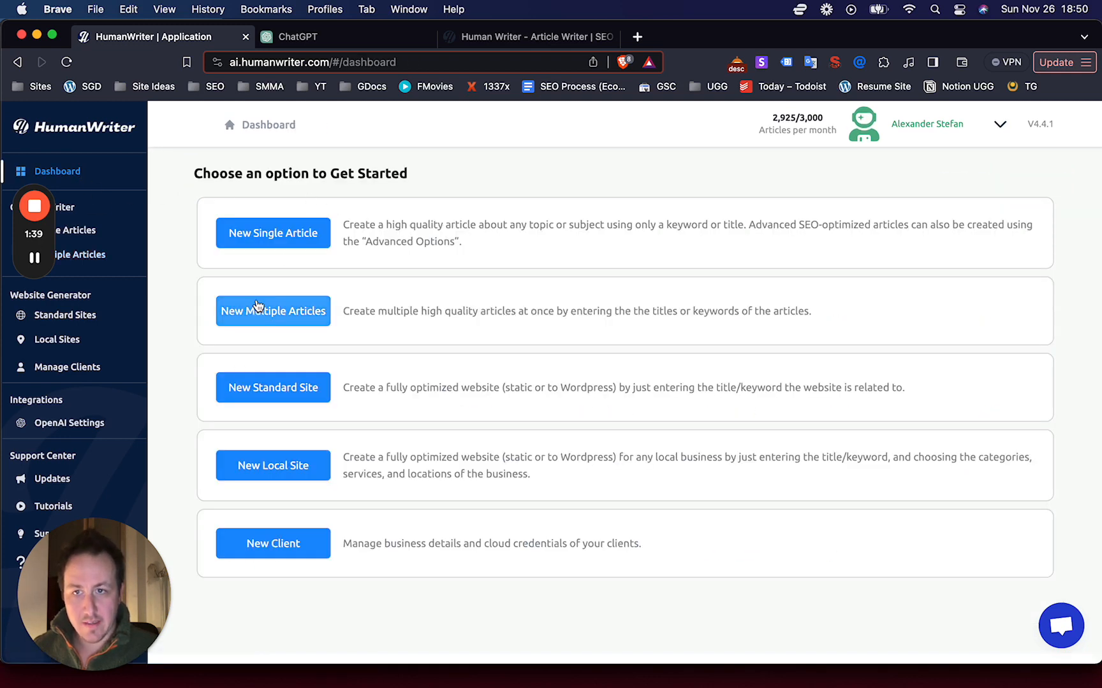
pyautogui.click(258, 311)
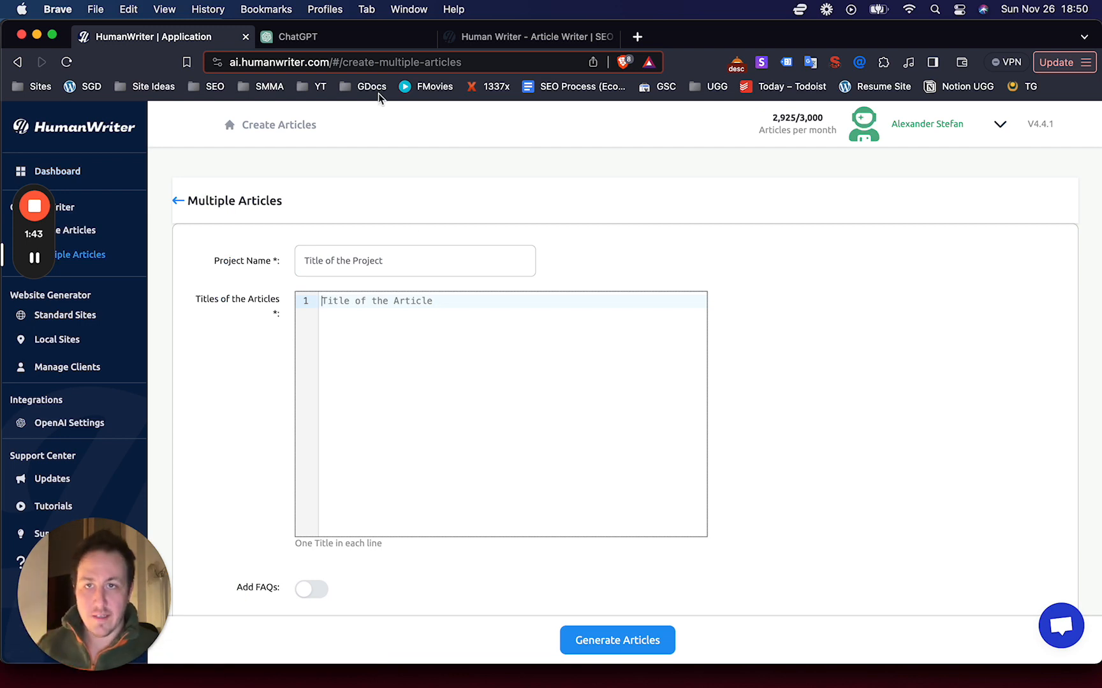
# Send ChatGPT a request for 25 Nova Scotia blog post ideas on various topics
pyautogui.click(338, 40)
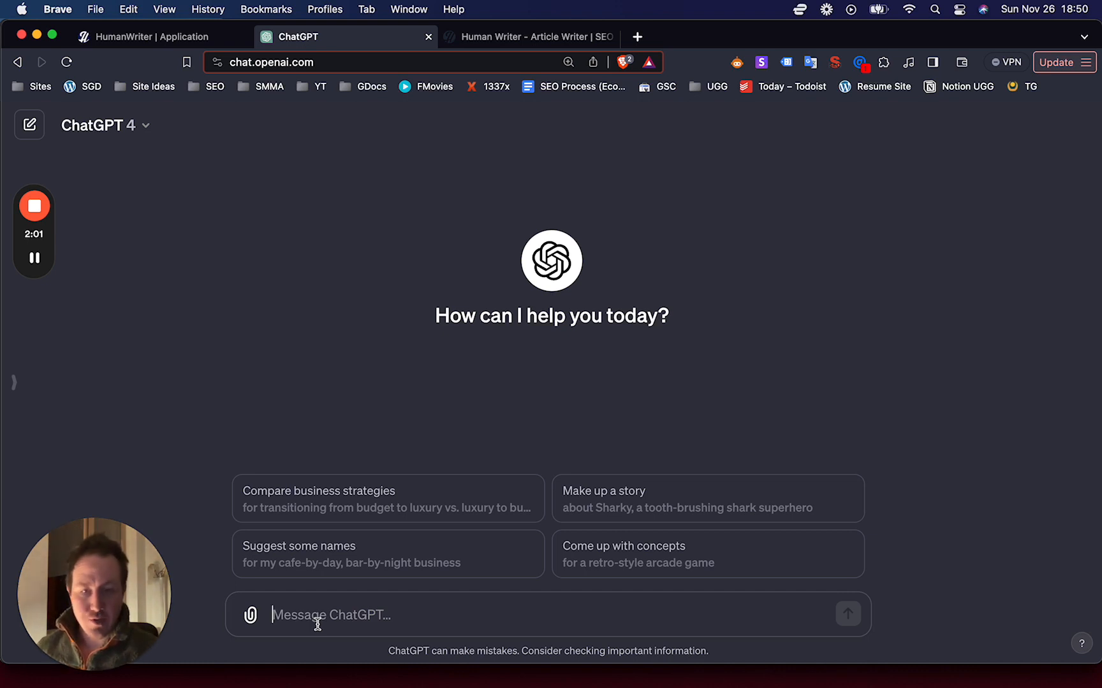
pyautogui.write('Plea')
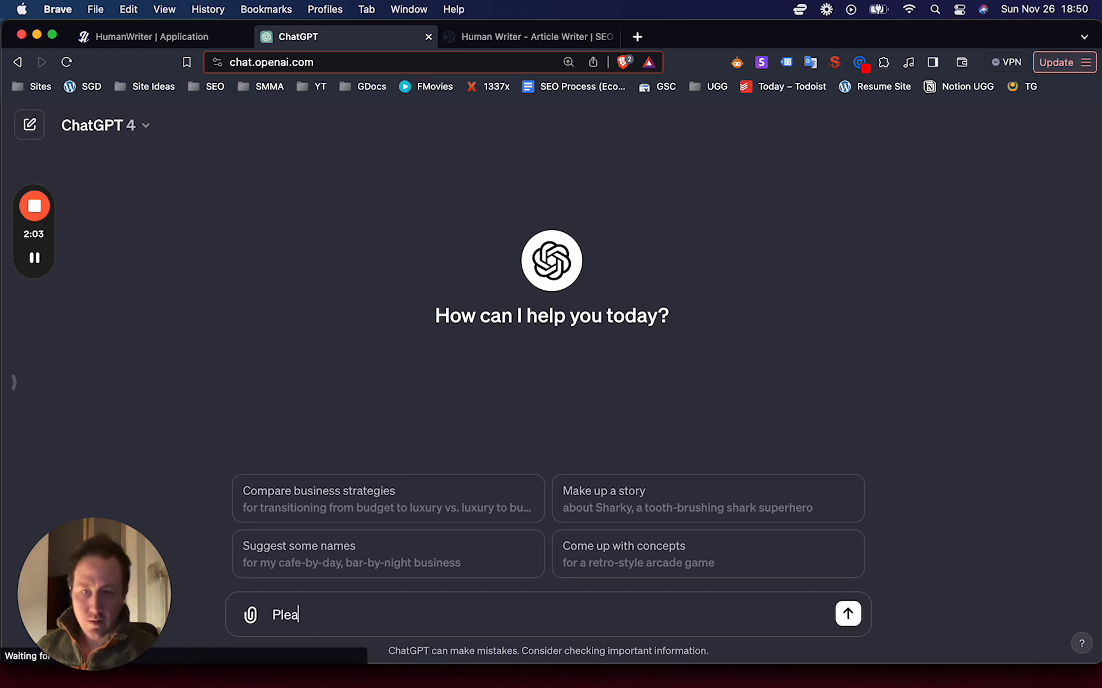
pyautogui.write('se give')
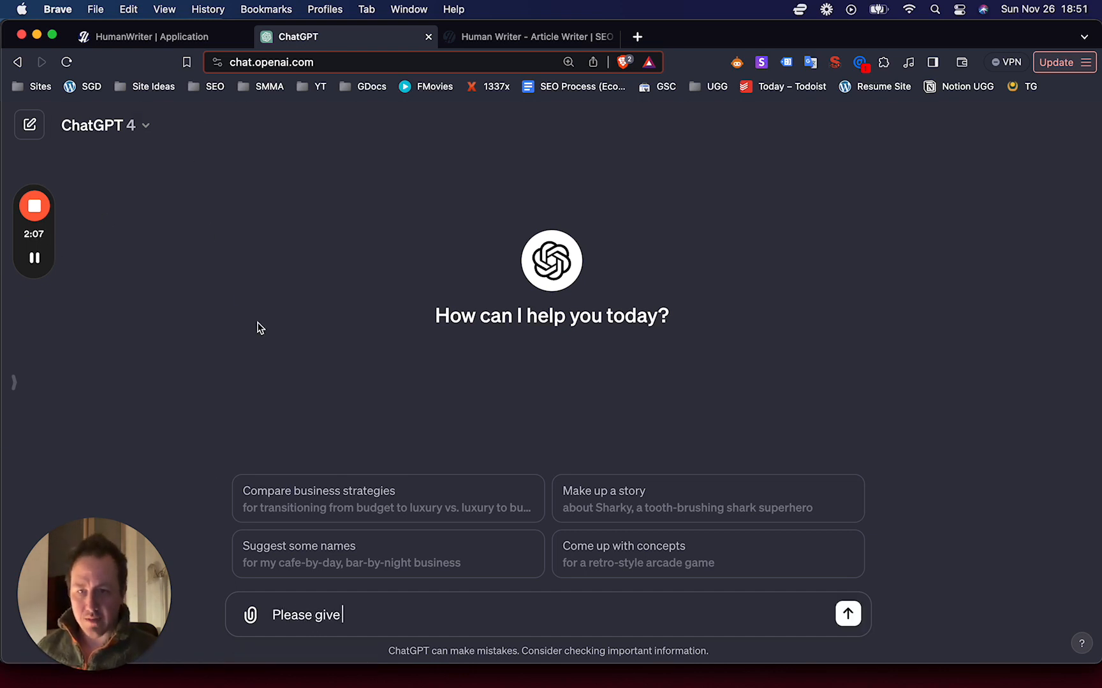
pyautogui.write(' 25 blog post idead for')
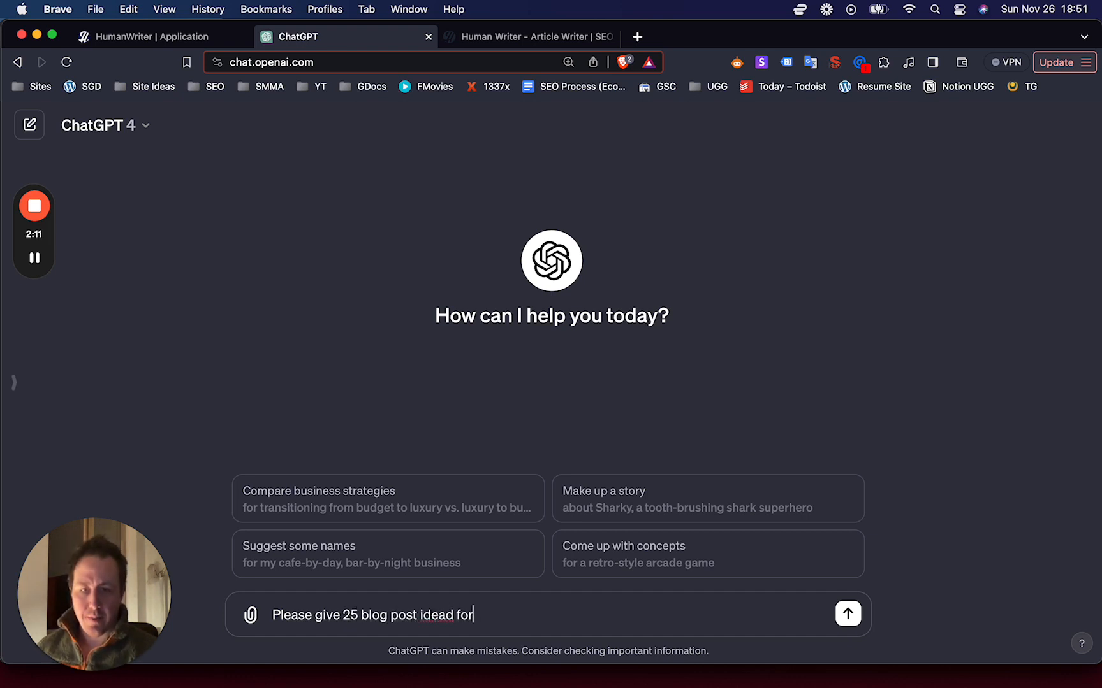
pyautogui.press('BackSpace')
pyautogui.press('BackSpace')
pyautogui.press('BackSpace')
pyautogui.write('r my website about nova scotia (cove')
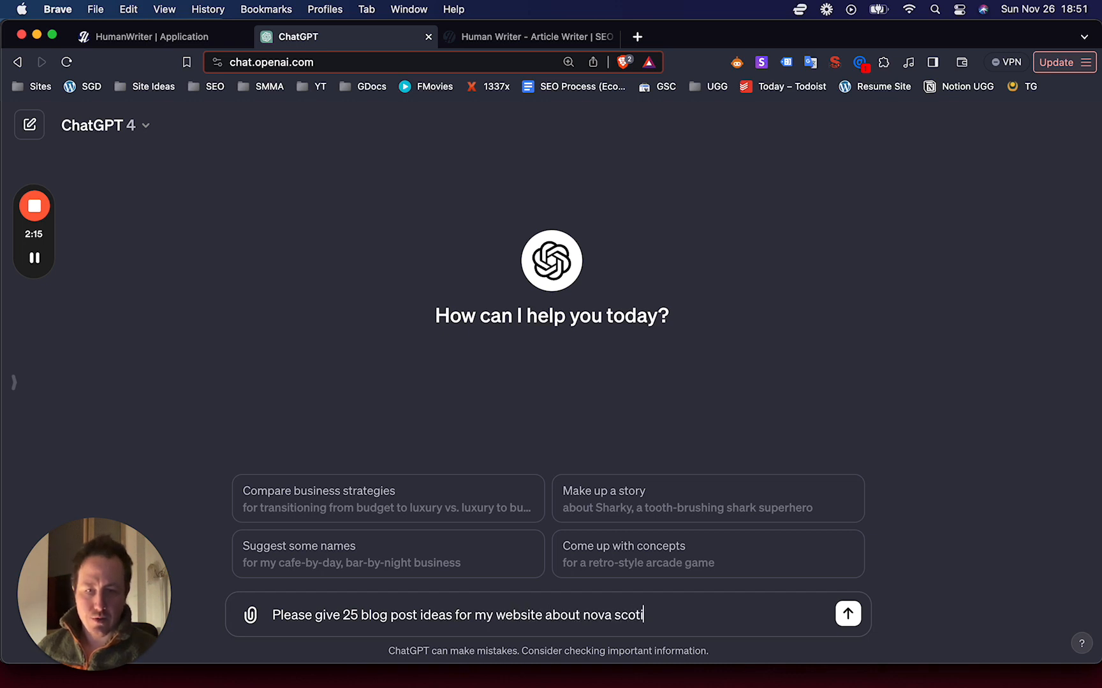
pyautogui.write('ring various topics)')
pyautogui.press('Return')
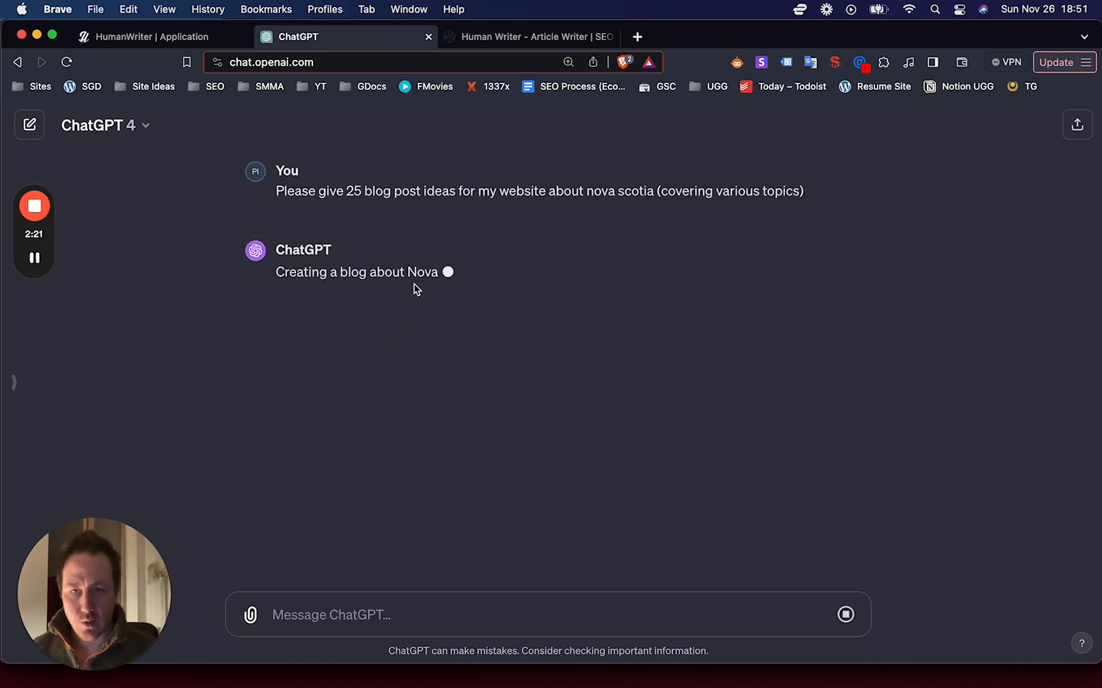
# Name the new batch project 'Nova Scotia' and check ChatGPT's reply
pyautogui.click(152, 35)
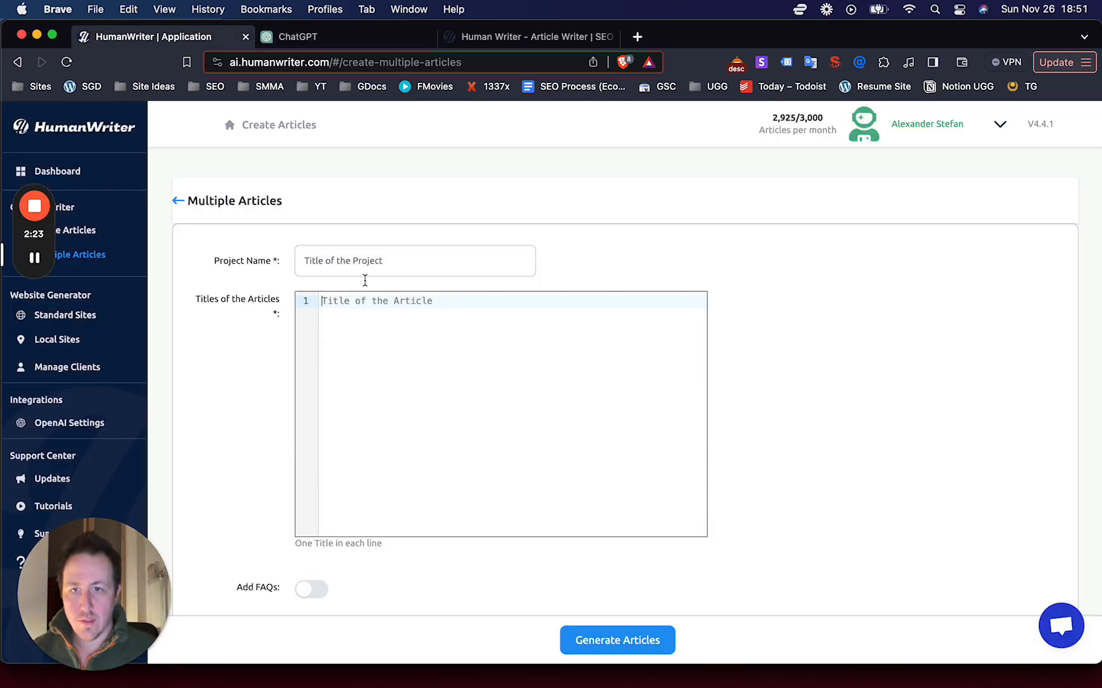
pyautogui.click(397, 261)
pyautogui.click(377, 260)
pyautogui.write('Nova Scotia')
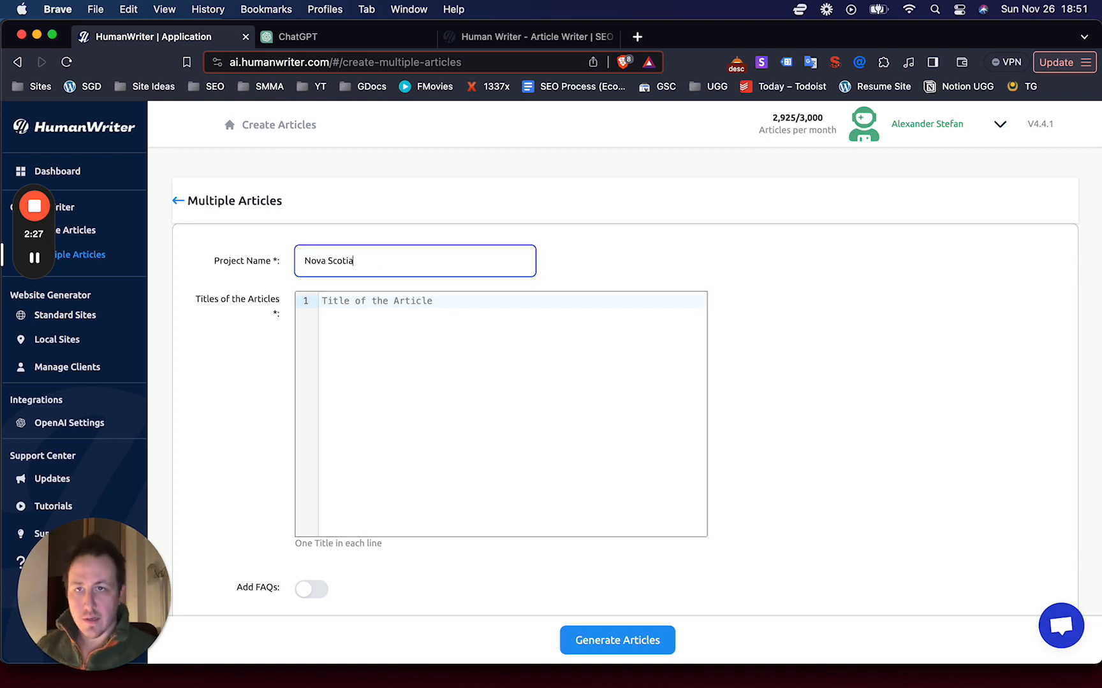
pyautogui.click(298, 36)
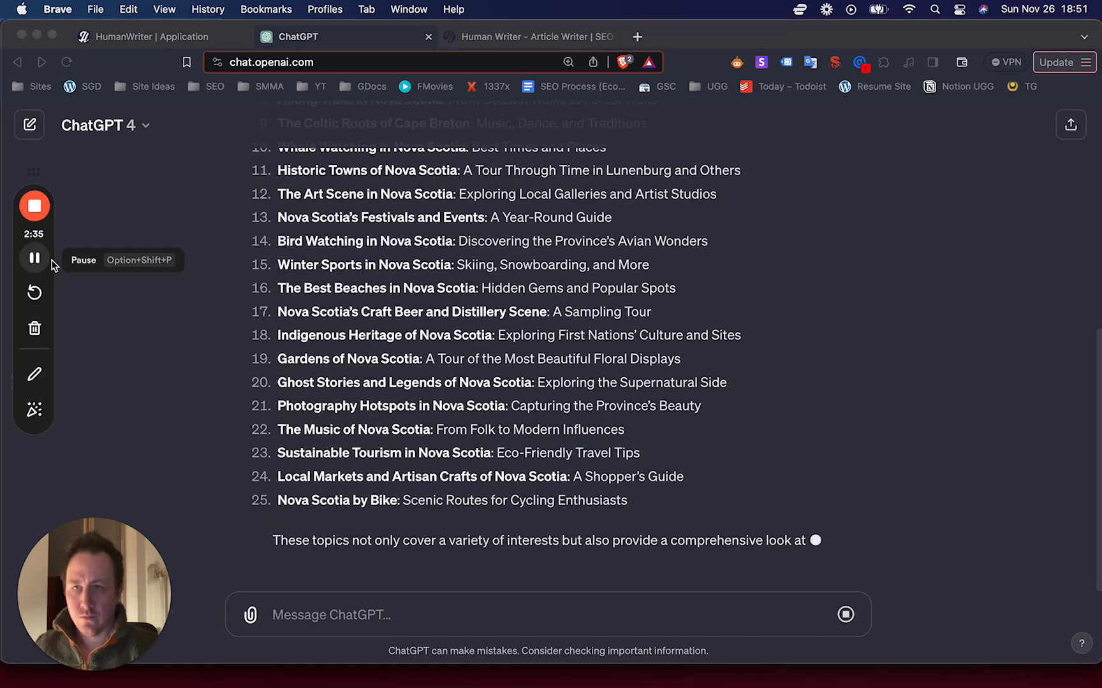
# Select and copy ChatGPT's numbered list of 25 Nova Scotia blog post titles
pyautogui.moveTo(636, 534)
pyautogui.mouseDown()
pyautogui.moveTo(304, 390)
pyautogui.moveTo(273, 345)
pyautogui.mouseUp()
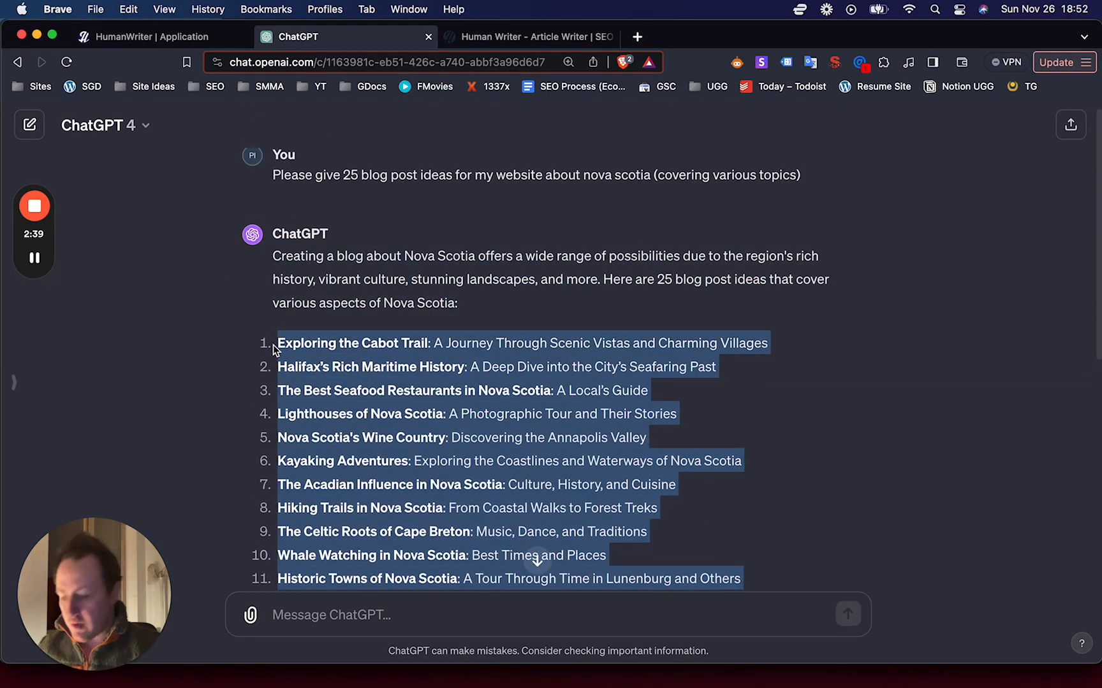
pyautogui.press('super+c')
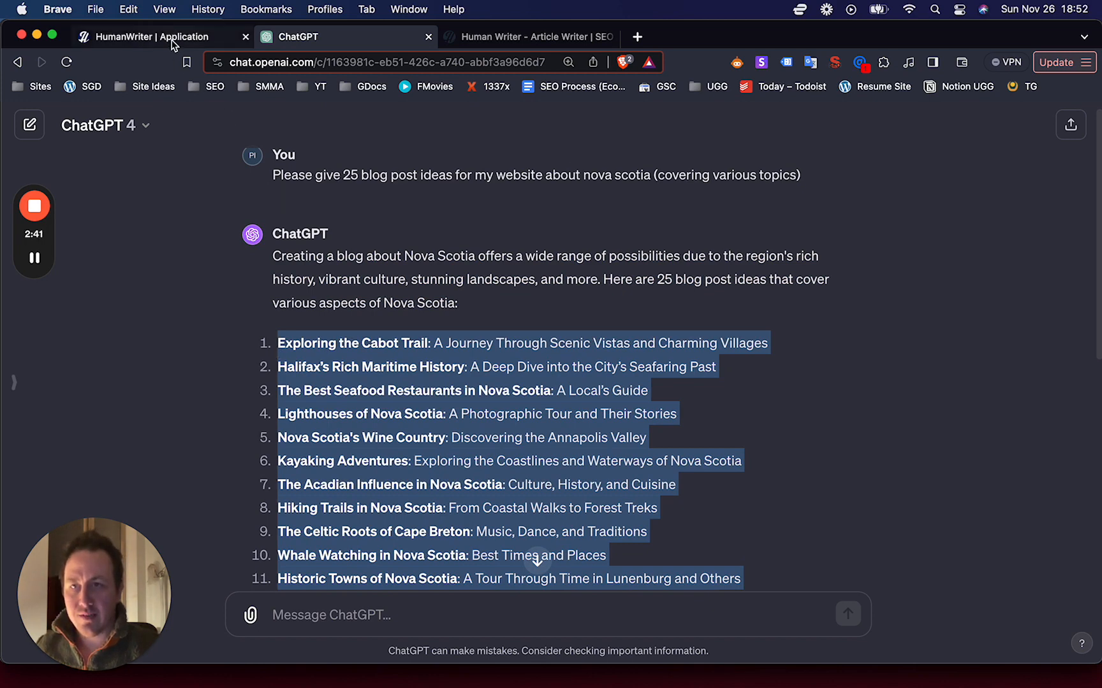
# Paste the 25 Nova Scotia titles into the project and turn on Add FAQs
pyautogui.click(152, 37)
pyautogui.click(371, 335)
pyautogui.press('super+v')
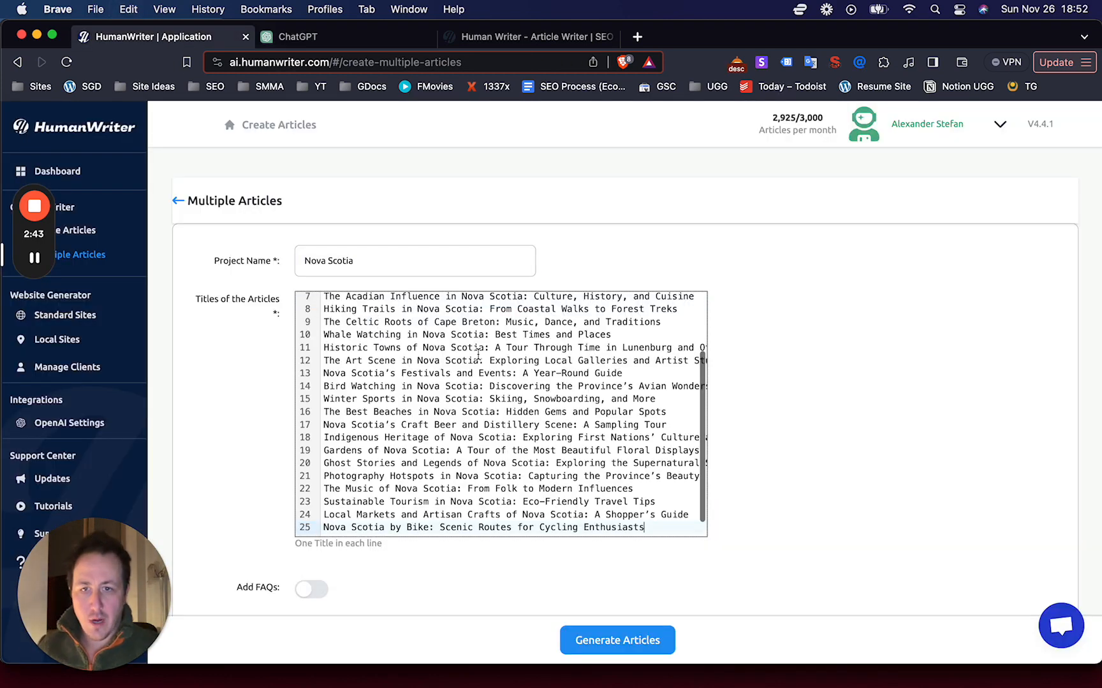
pyautogui.scroll(5, 444, 344)
pyautogui.scroll(-3, 444, 328)
pyautogui.scroll(-5, 387, 345)
pyautogui.scroll(1, 354, 361)
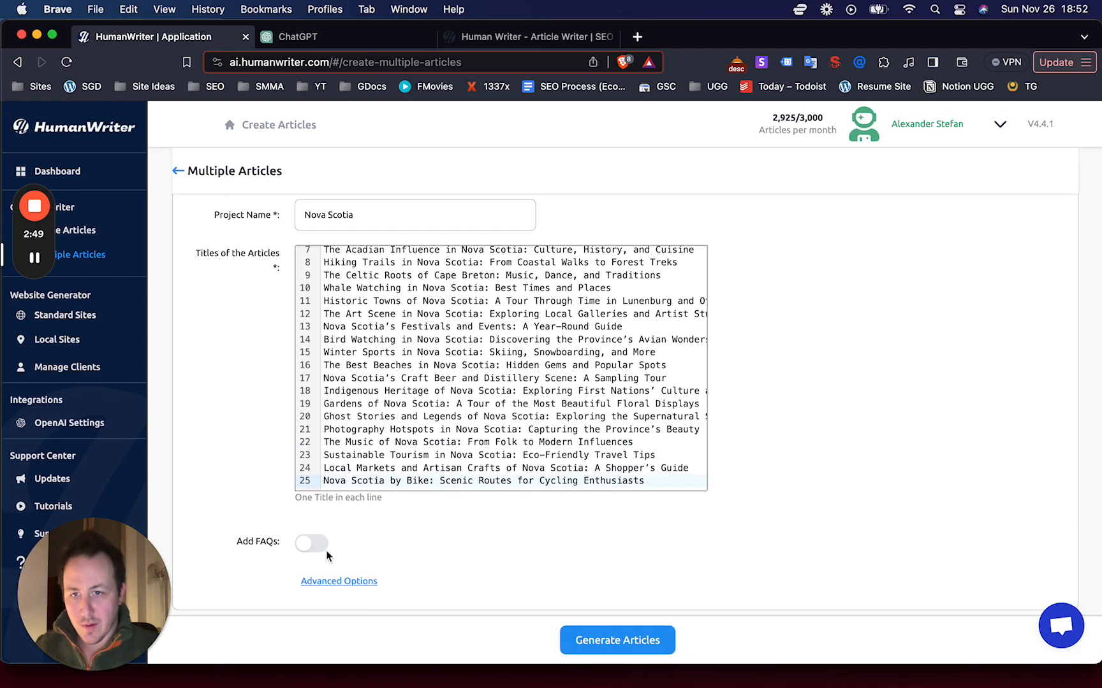
pyautogui.tripleClick(245, 545)
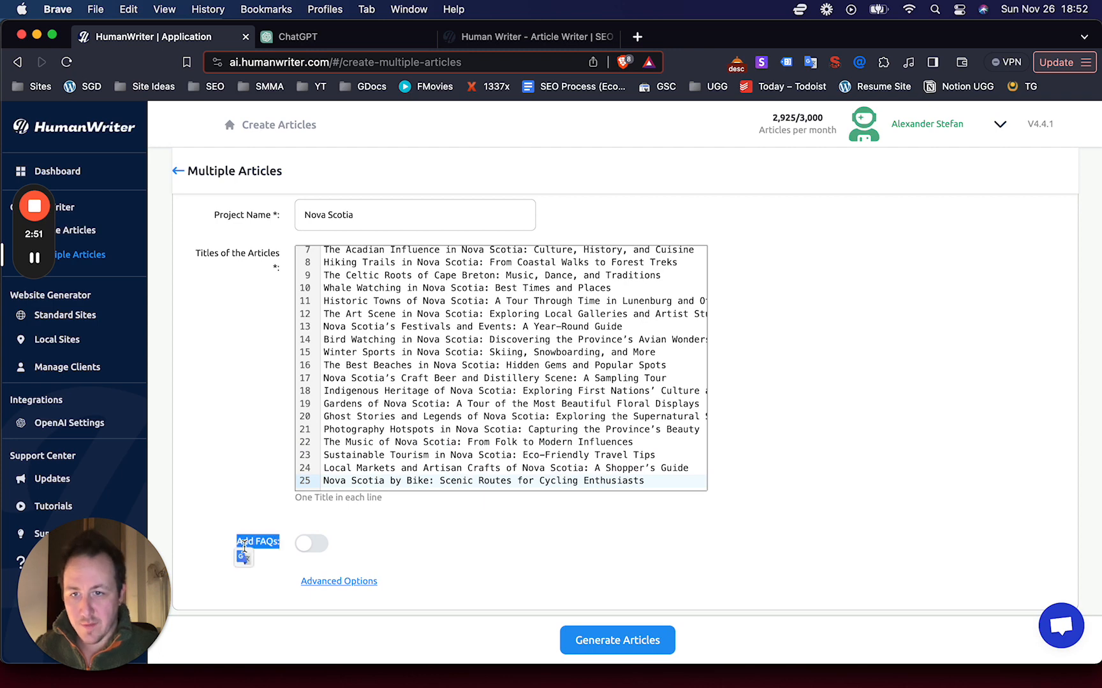
pyautogui.click(244, 547)
pyautogui.click(303, 545)
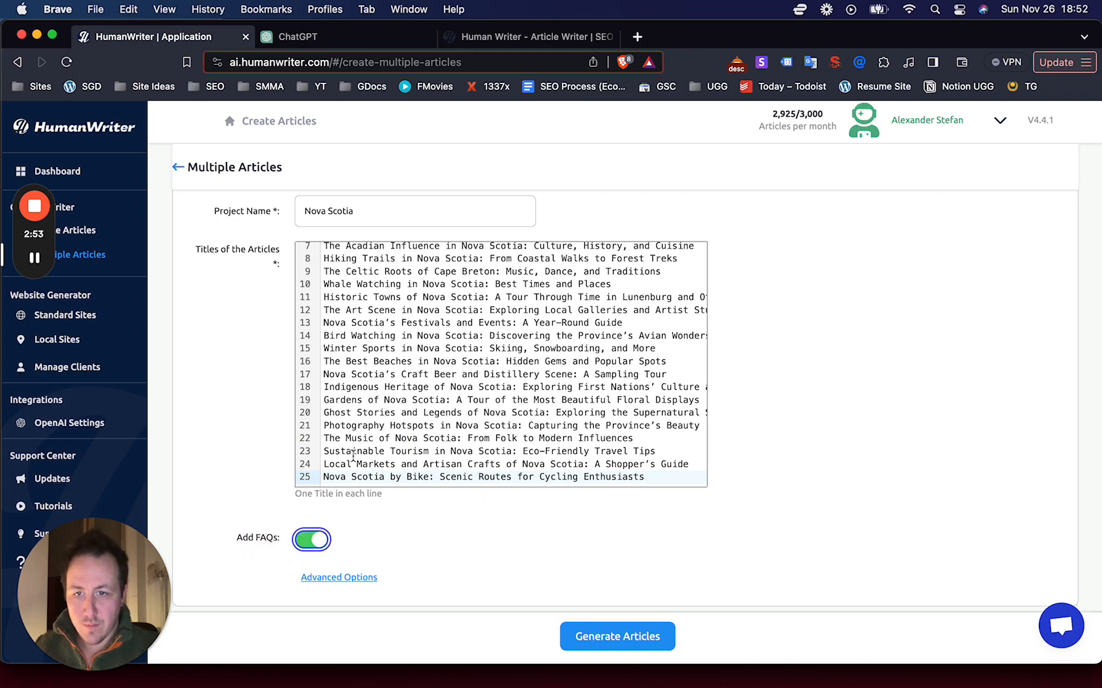
# In Advanced Options choose GPT 4, enable bullet points and set content length to 1200 words
pyautogui.click(338, 582)
pyautogui.scroll(-5, 463, 461)
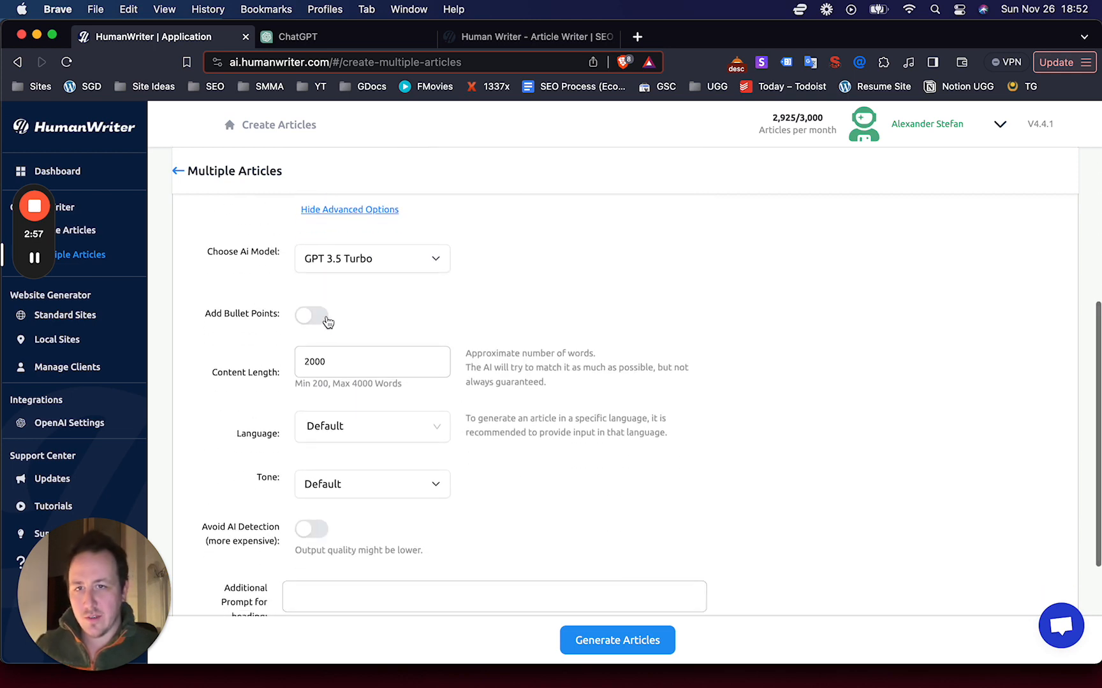
pyautogui.scroll(2, 400, 327)
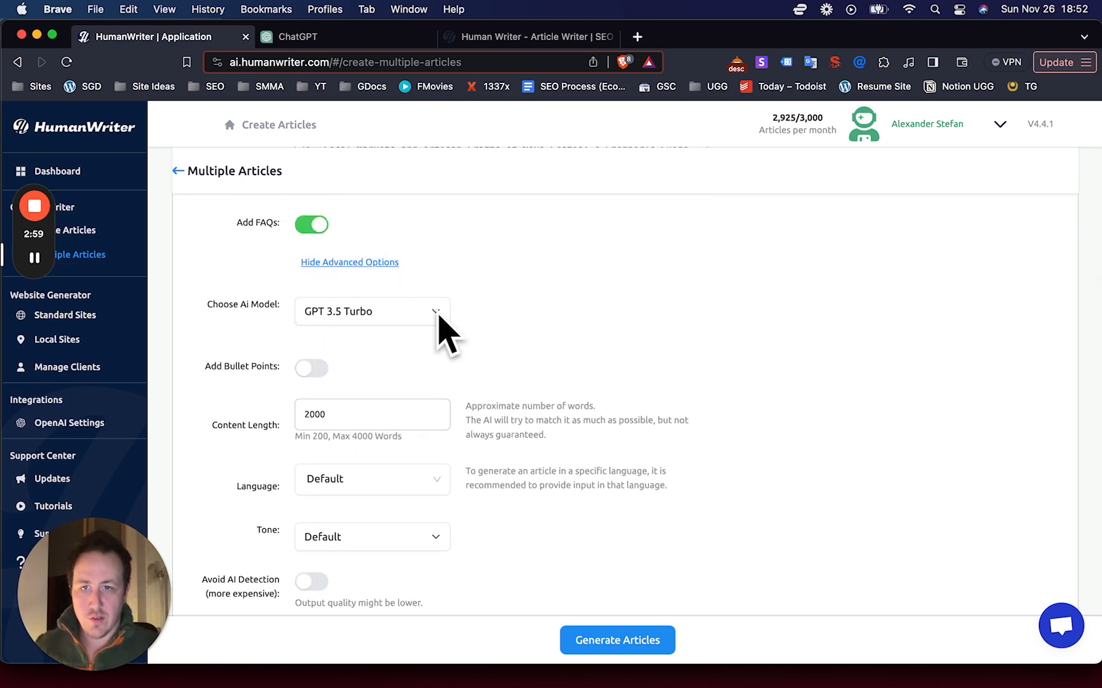
pyautogui.click(376, 318)
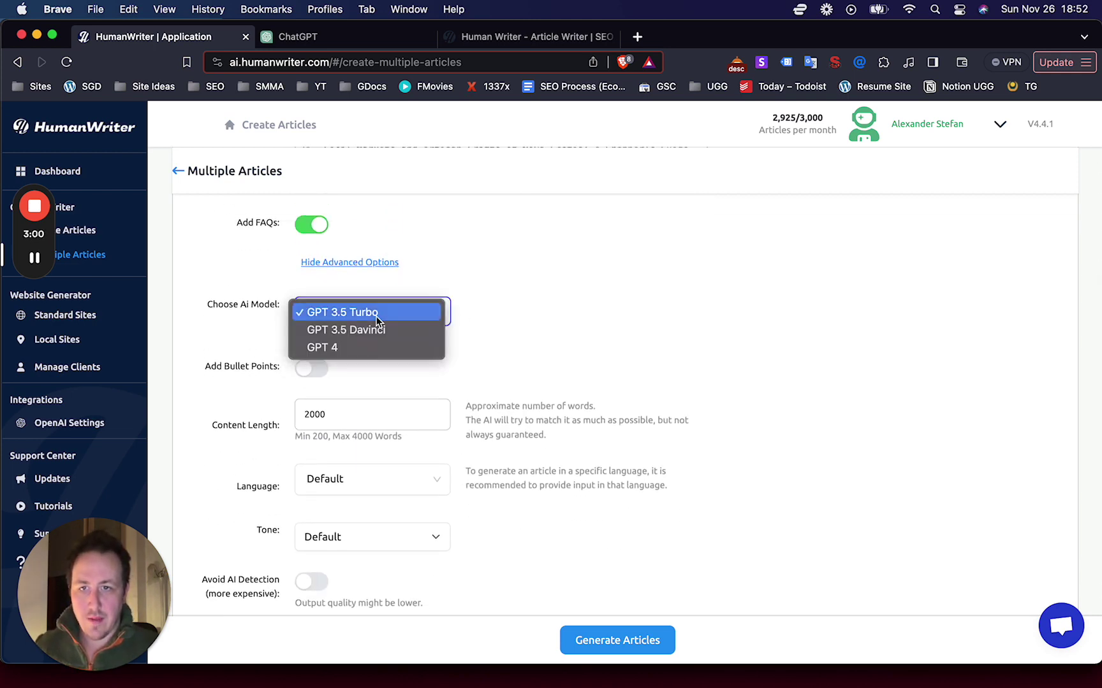
pyautogui.click(371, 349)
pyautogui.scroll(-1, 589, 328)
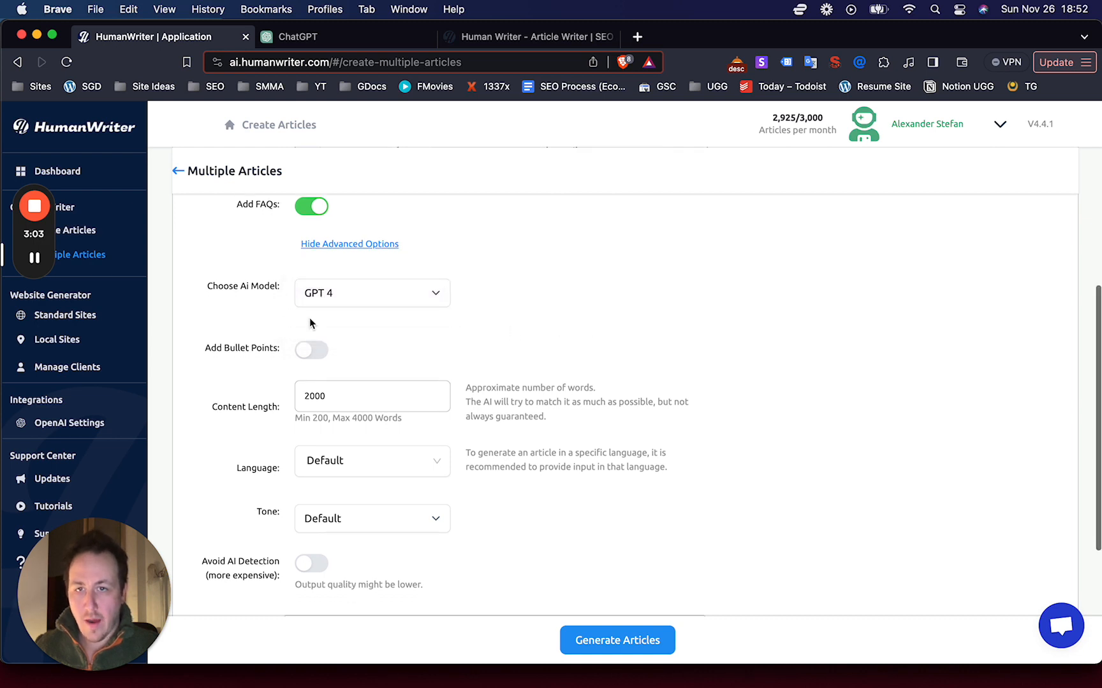
pyautogui.click(311, 353)
pyautogui.scroll(-1, 345, 369)
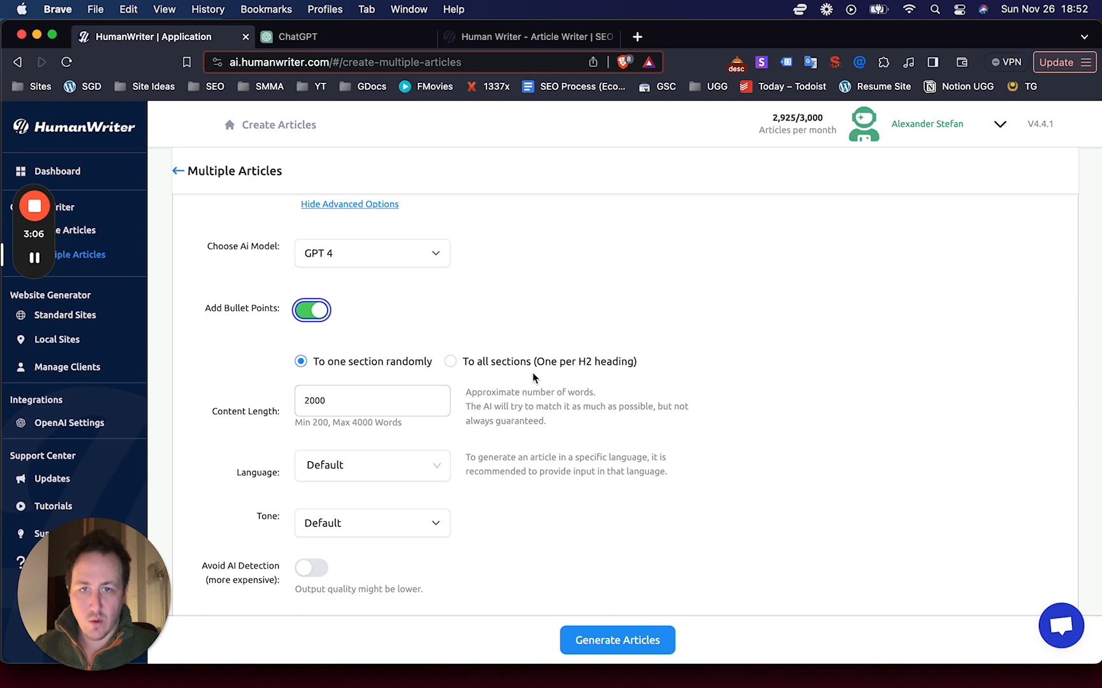
pyautogui.click(327, 401)
pyautogui.doubleClick(313, 401)
pyautogui.write('1')
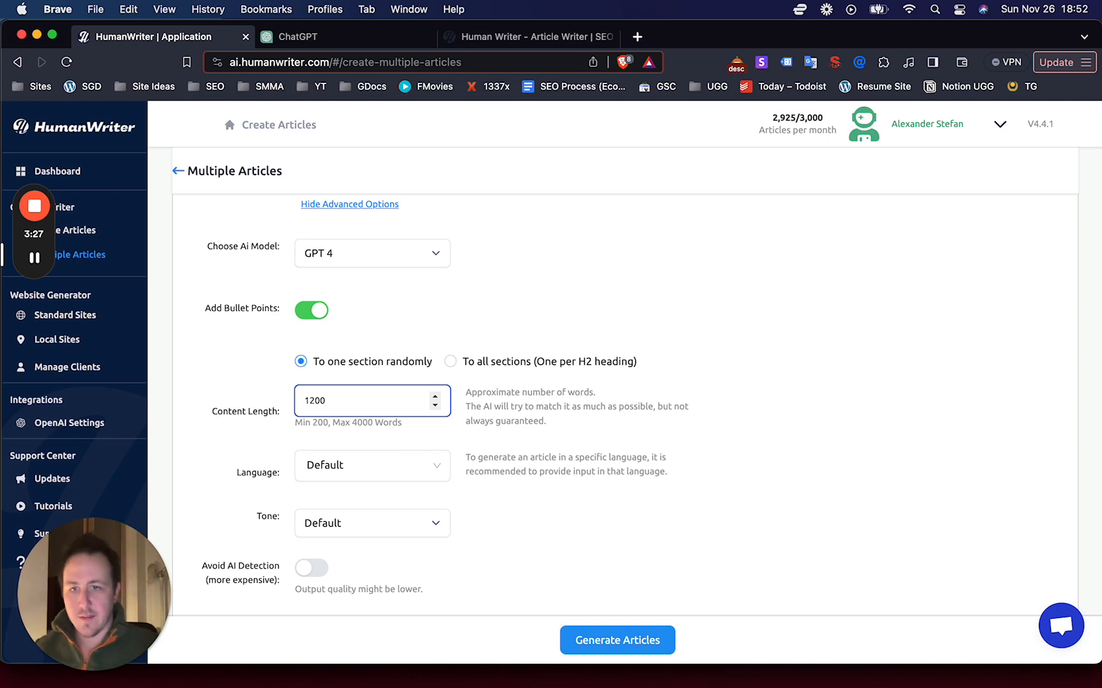
pyautogui.click(794, 459)
pyautogui.scroll(-2, 794, 459)
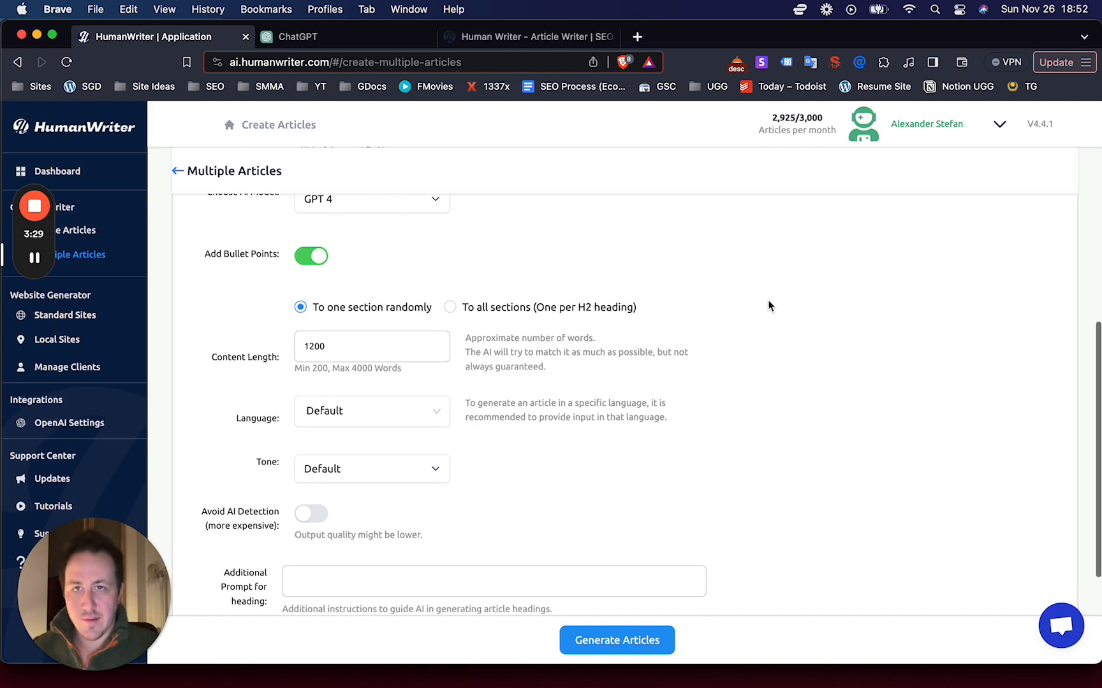
pyautogui.scroll(-2, 775, 344)
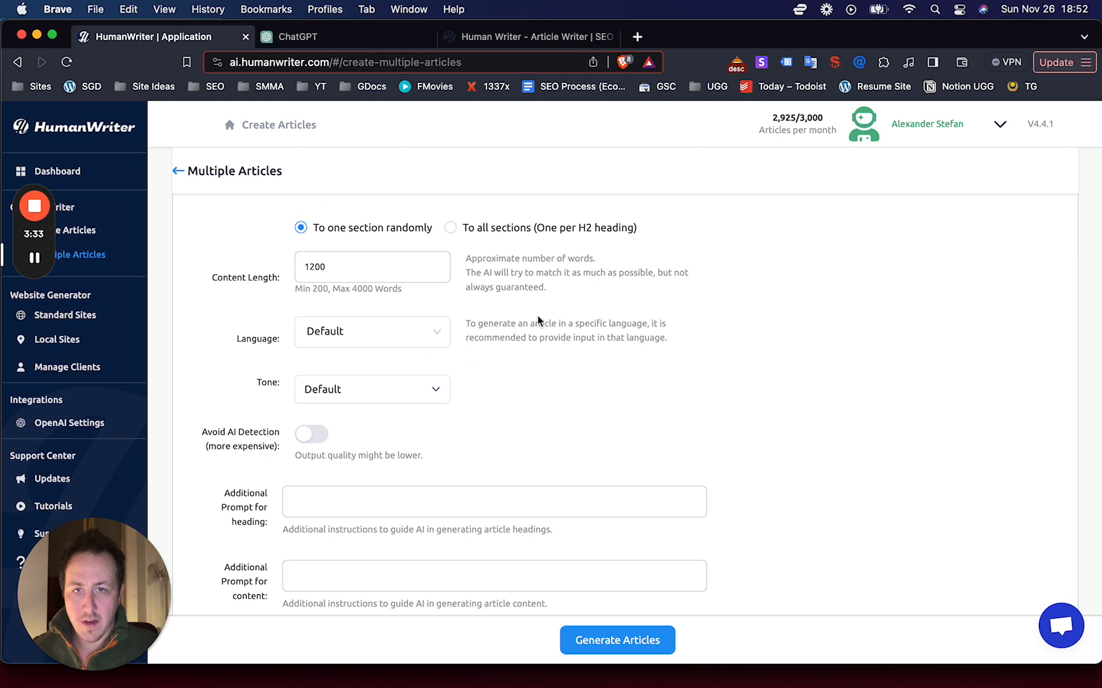
pyautogui.scroll(-1, 540, 321)
# Keep the Default tone and look over the optional extra AI prompt fields
pyautogui.click(369, 328)
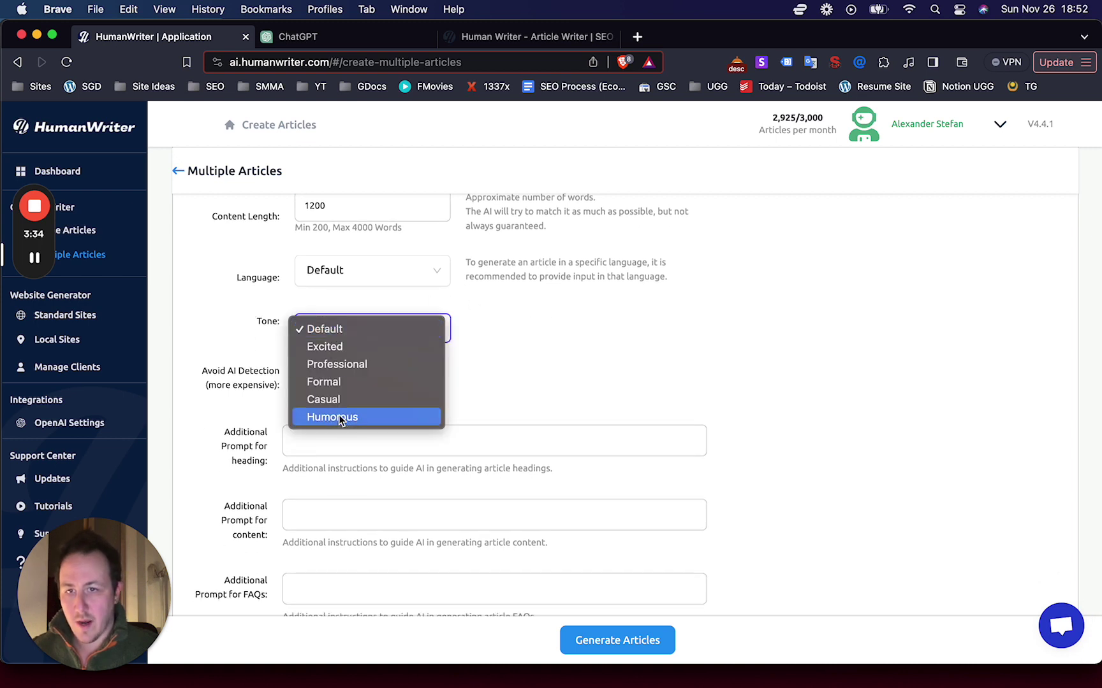
pyautogui.click(591, 313)
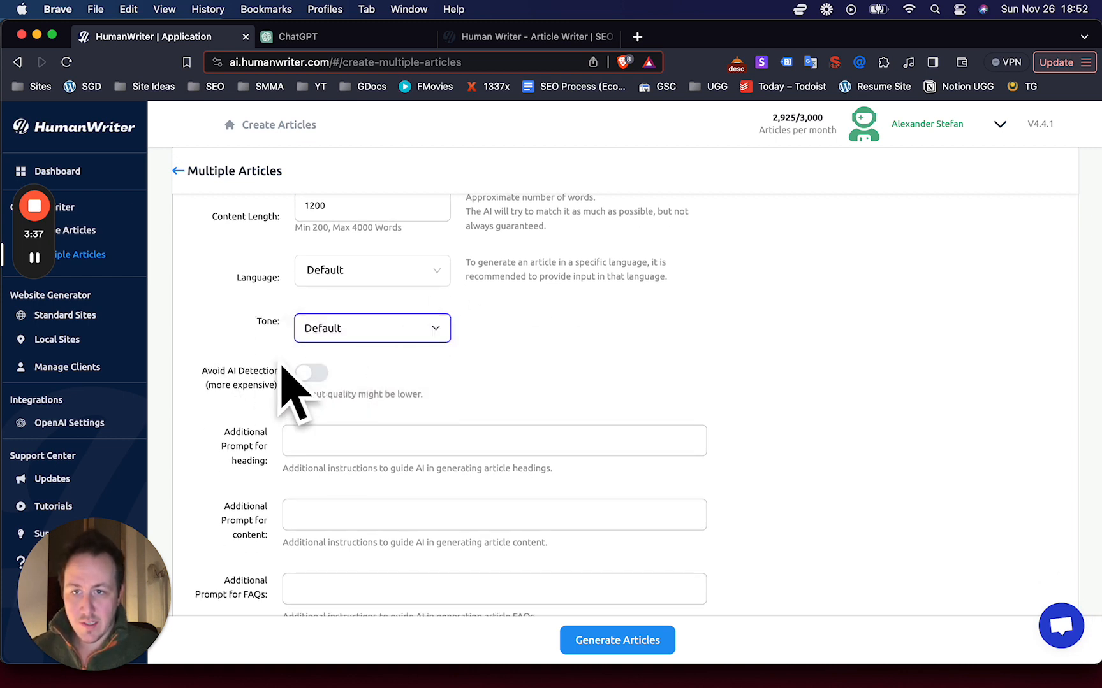
pyautogui.scroll(-1, 250, 396)
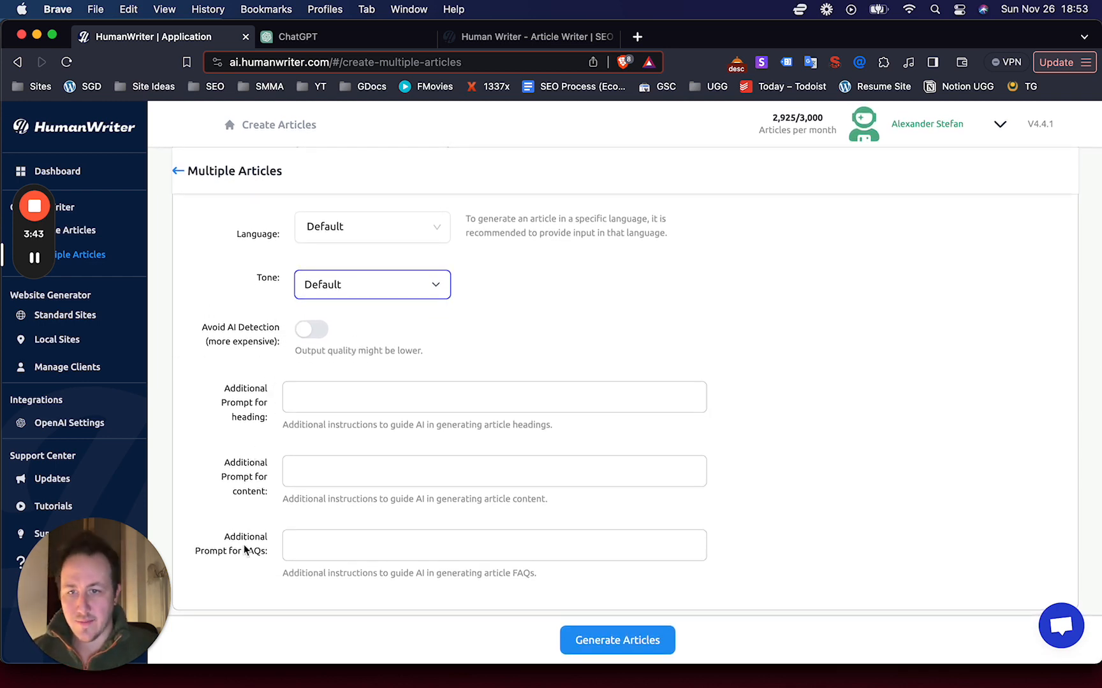
pyautogui.click(301, 545)
pyautogui.click(344, 470)
pyautogui.click(375, 396)
pyautogui.click(376, 470)
pyautogui.click(388, 401)
pyautogui.click(406, 473)
pyautogui.click(411, 542)
pyautogui.click(442, 470)
pyautogui.click(435, 547)
pyautogui.click(448, 474)
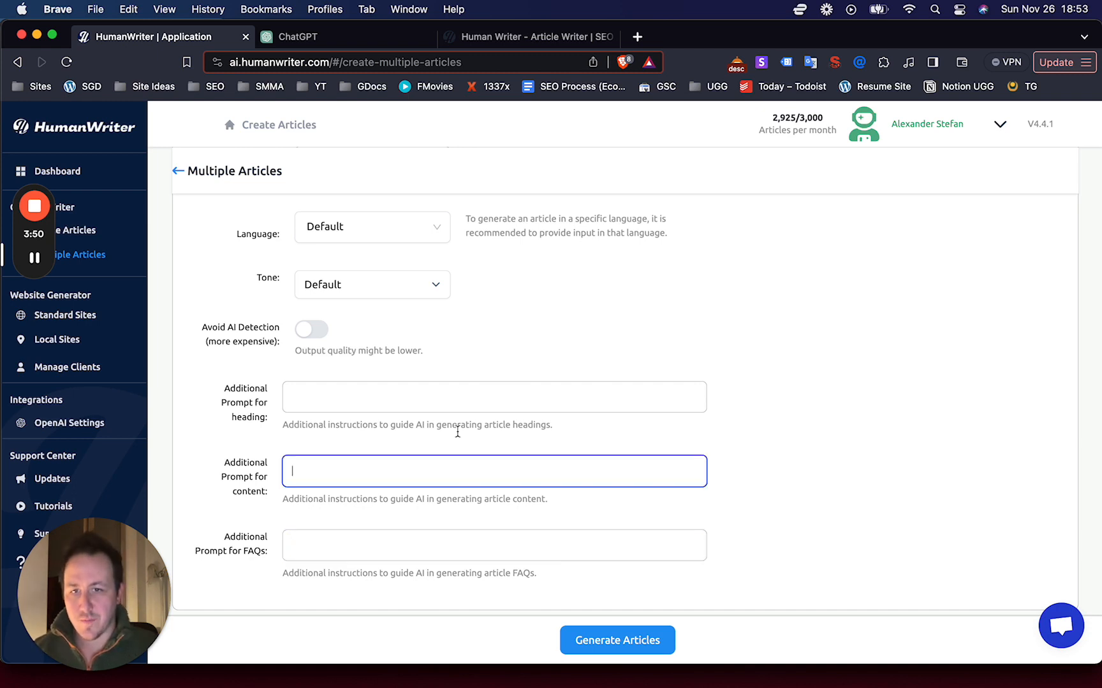
pyautogui.click(388, 401)
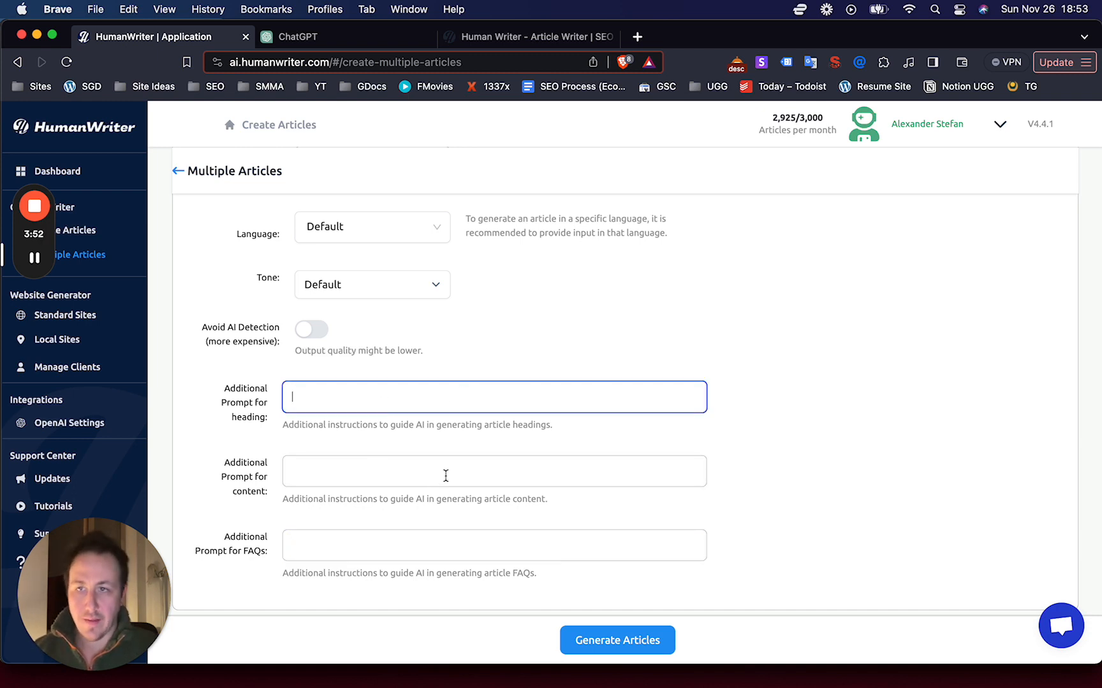
# Generate the 25 articles and reload the Nova Scotia project to check progress
pyautogui.click(617, 641)
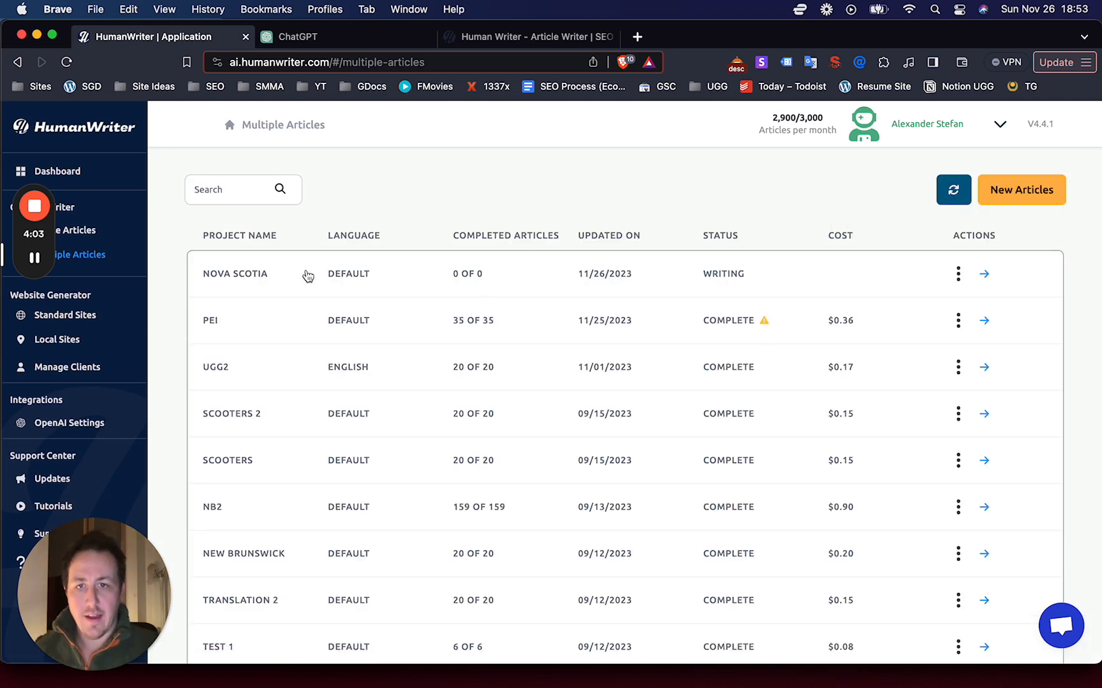
pyautogui.click(460, 277)
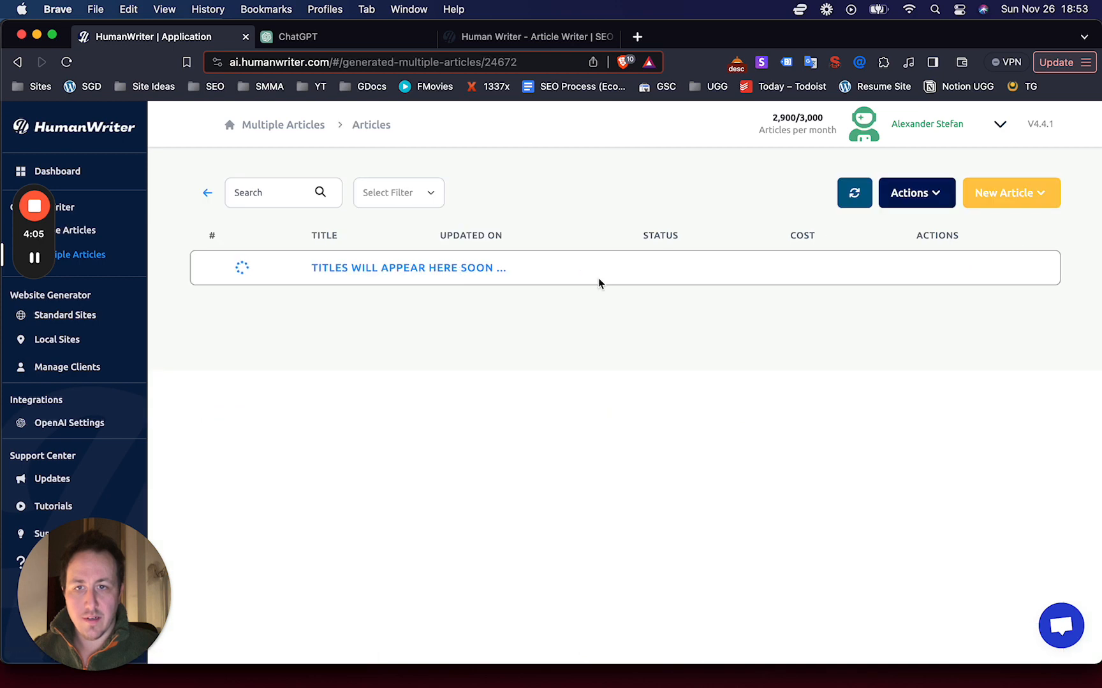
pyautogui.click(66, 62)
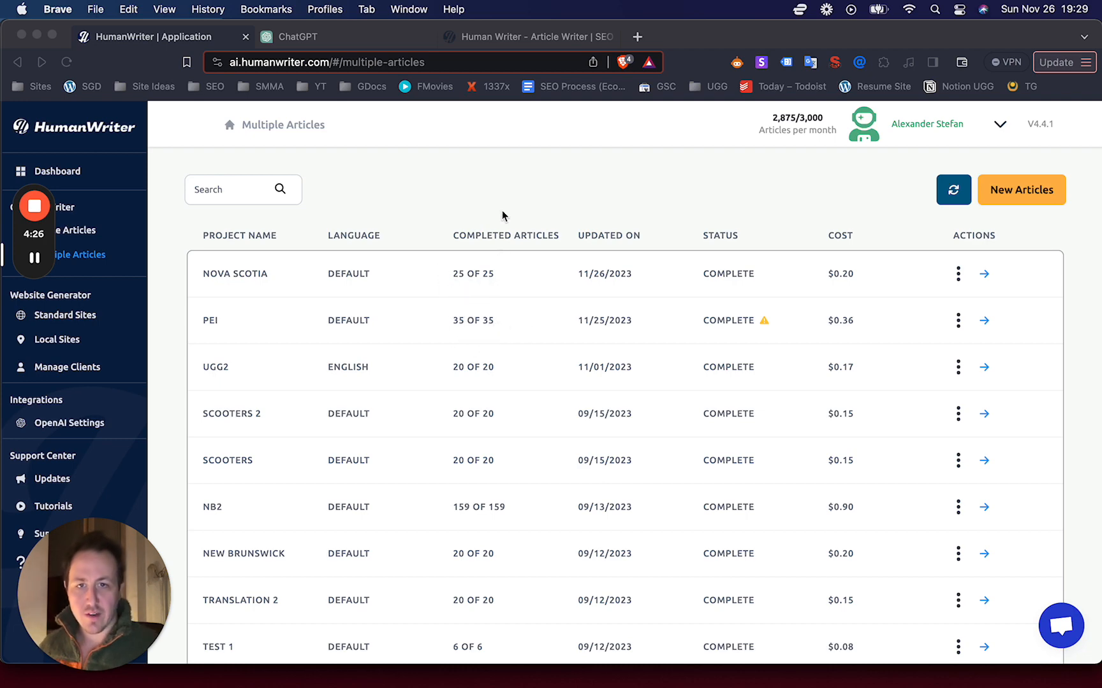
# Open the completed Nova Scotia articles and their bulk Actions menu
pyautogui.click(843, 282)
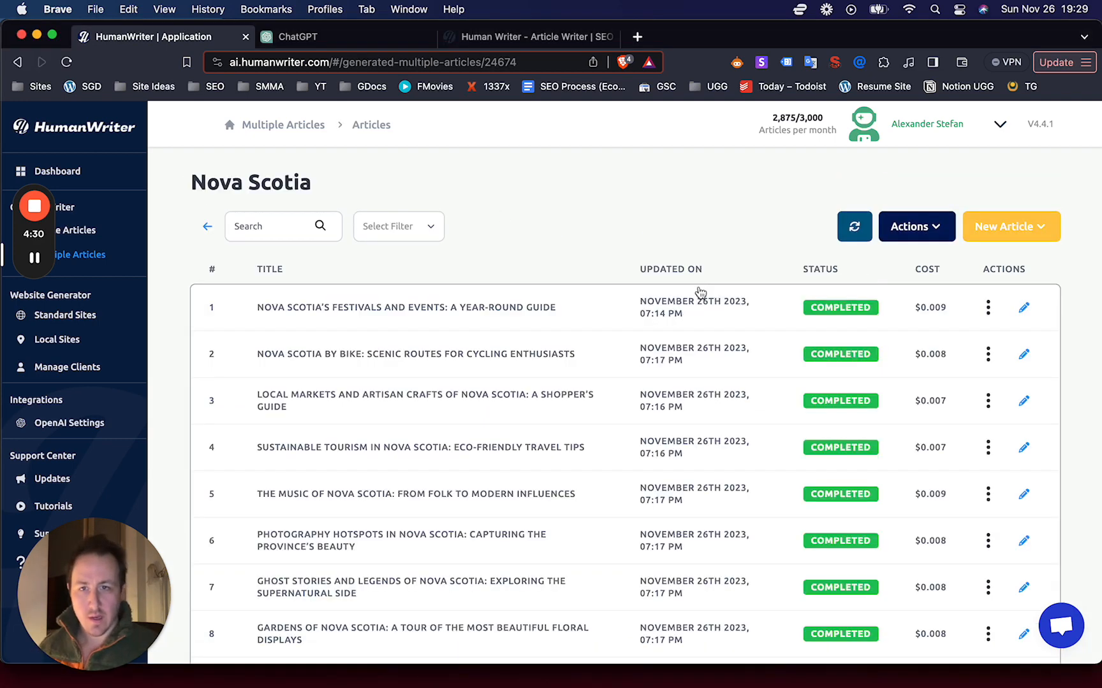
pyautogui.scroll(-3, 619, 352)
pyautogui.scroll(-3, 689, 378)
pyautogui.scroll(5, 727, 410)
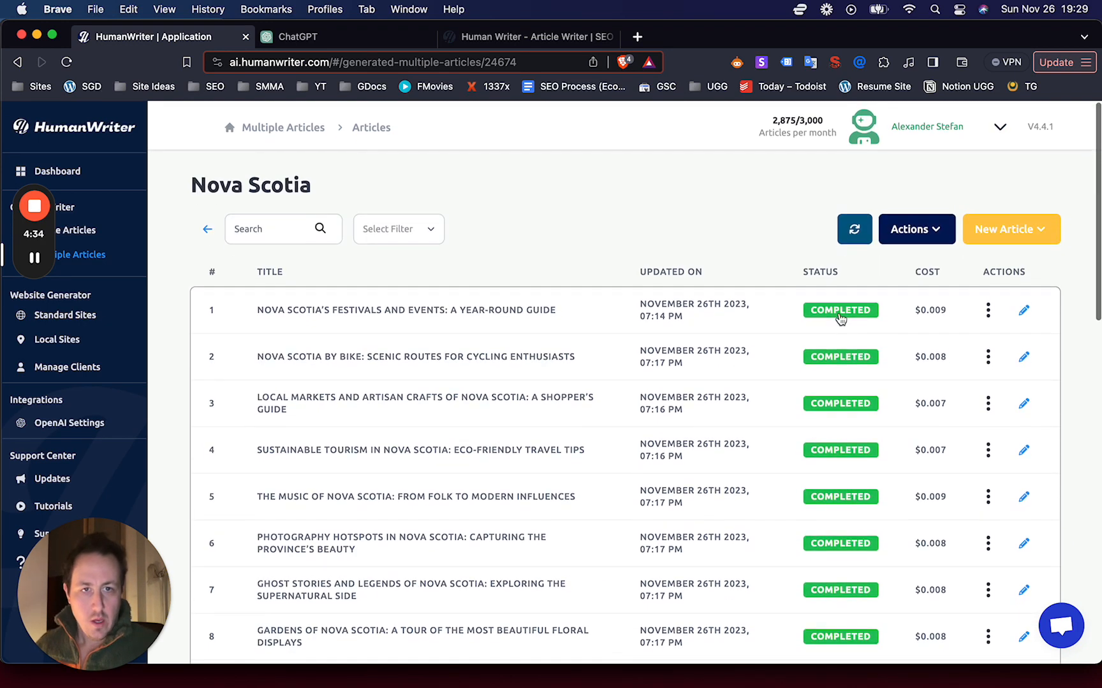
pyautogui.click(916, 225)
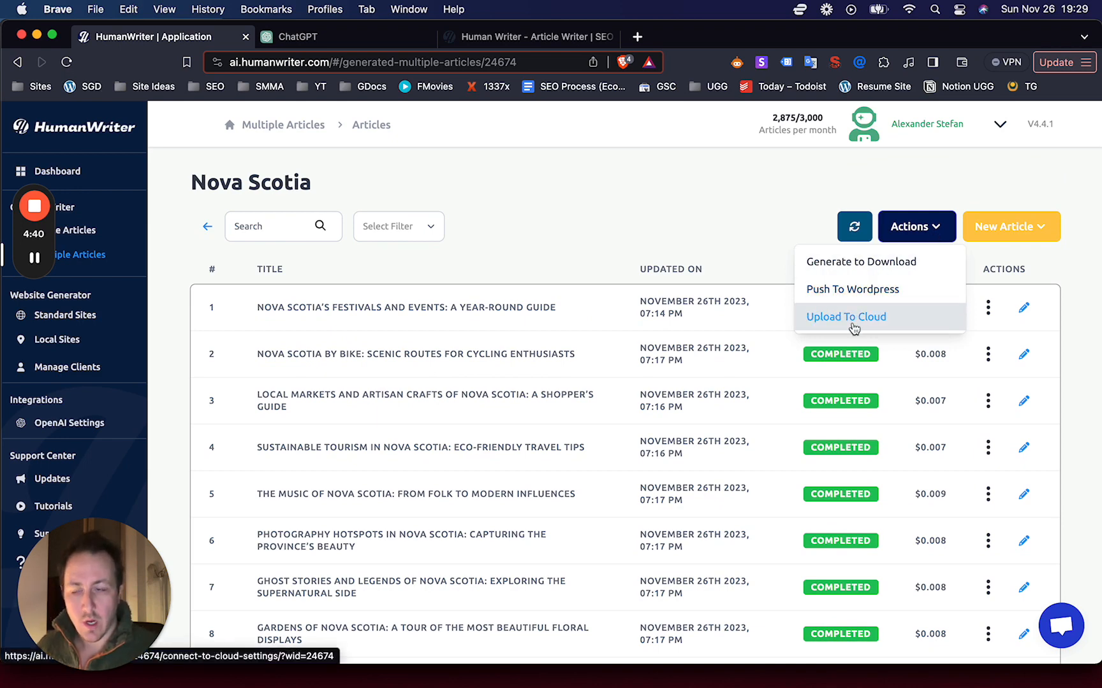
# In Publish to WordPress, choose New Brunswick as the destination website
pyautogui.click(853, 290)
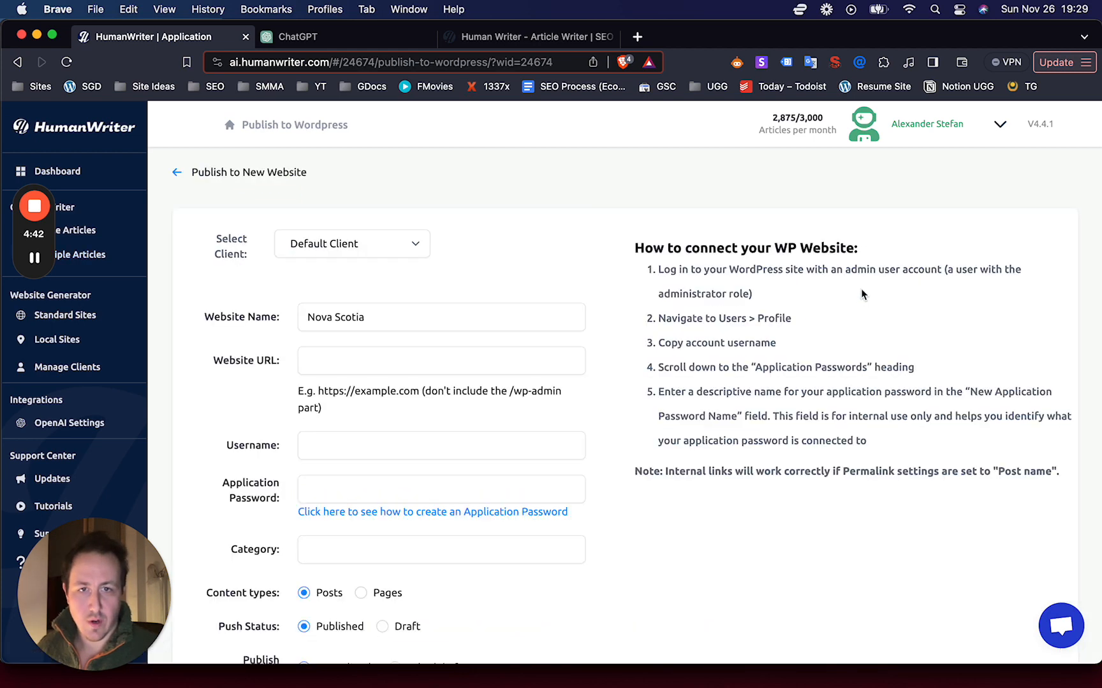
pyautogui.tripleClick(456, 363)
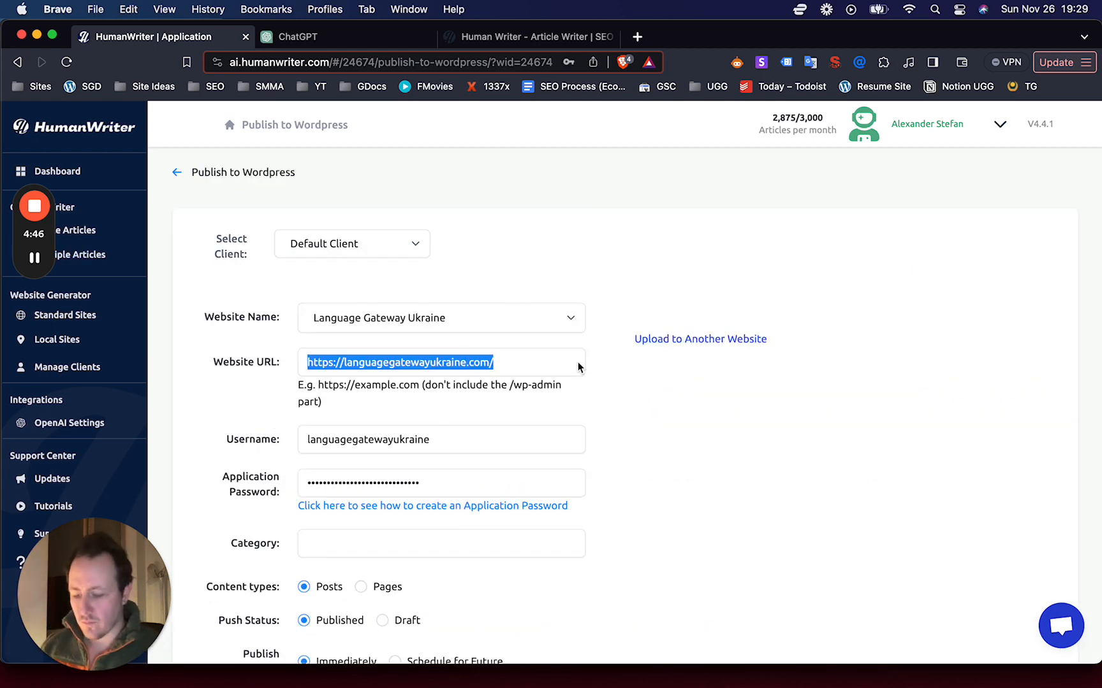
pyautogui.click(710, 385)
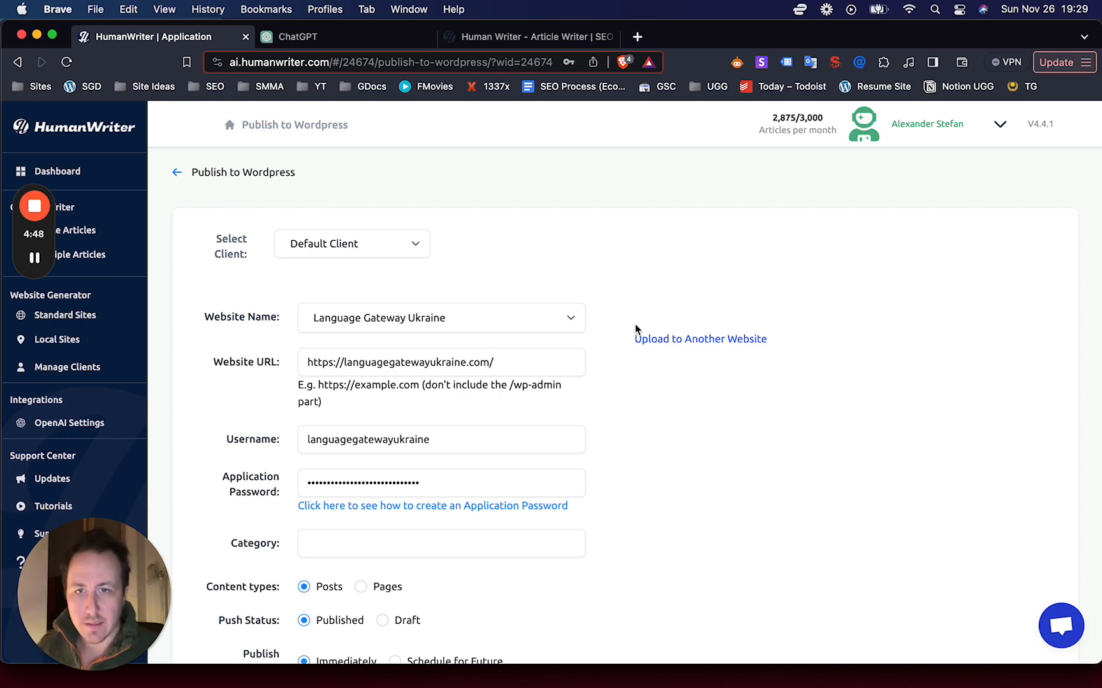
pyautogui.scroll(-3, 635, 323)
pyautogui.scroll(-3, 700, 328)
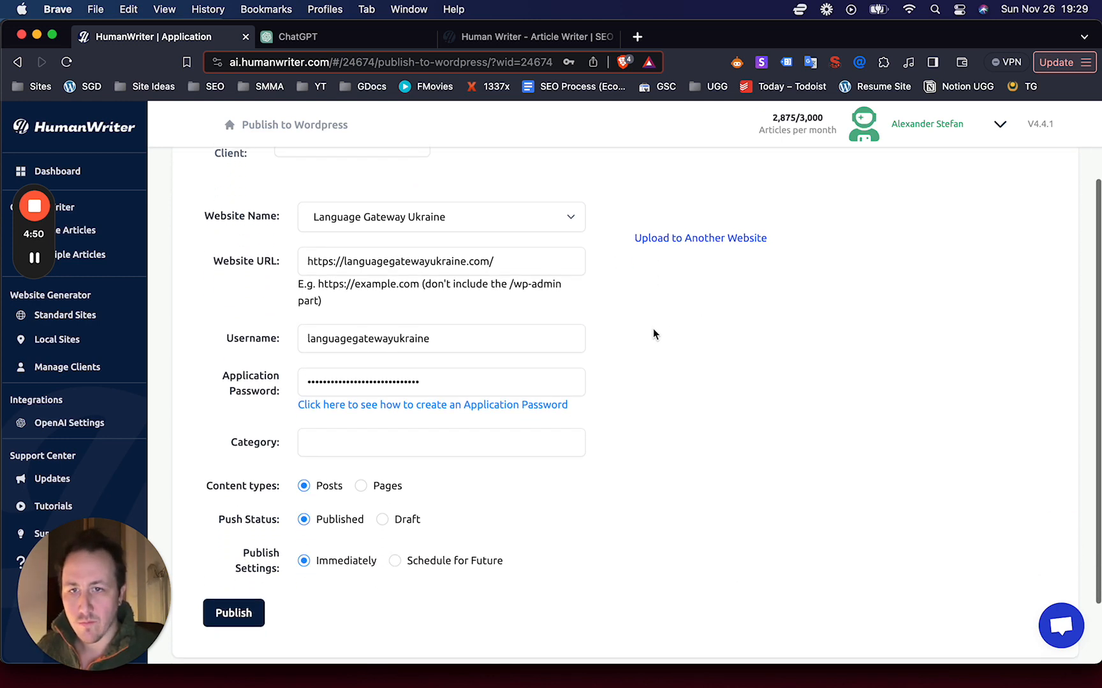
pyautogui.scroll(3, 689, 329)
pyautogui.scroll(3, 689, 329)
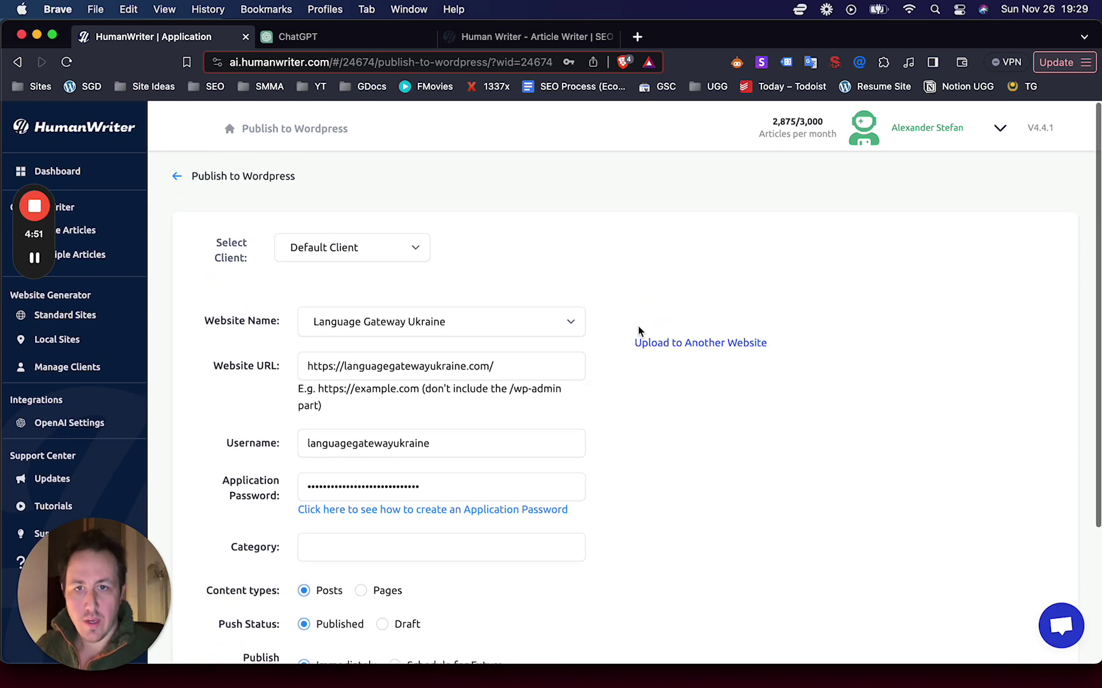
pyautogui.click(503, 318)
pyautogui.click(502, 341)
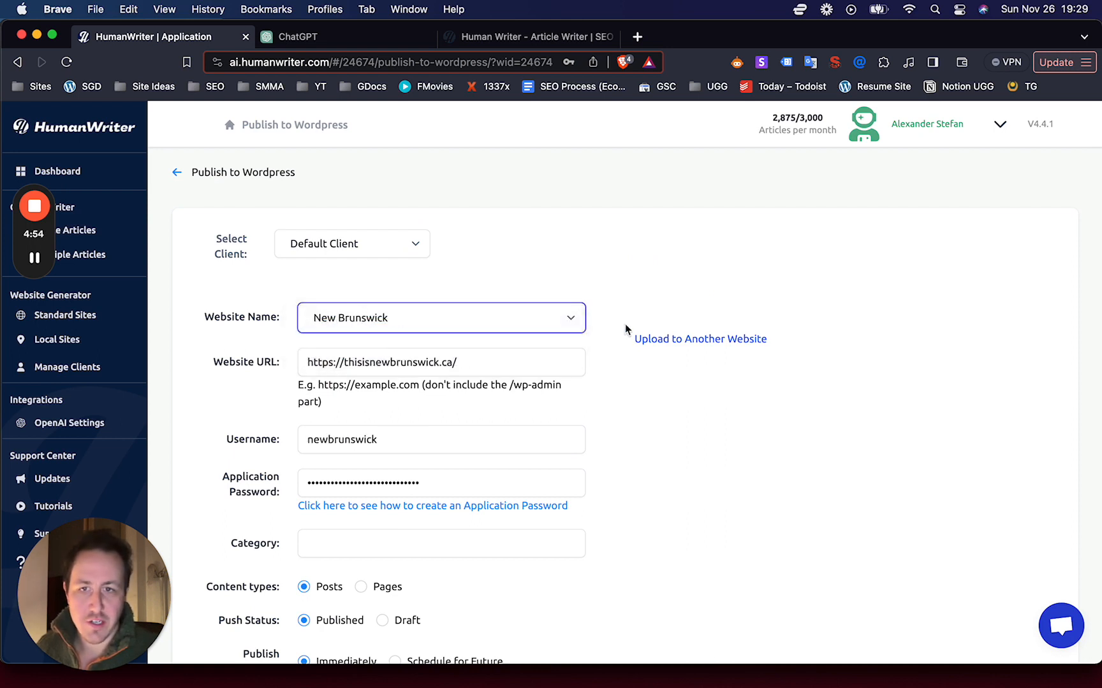
pyautogui.scroll(-1, 688, 344)
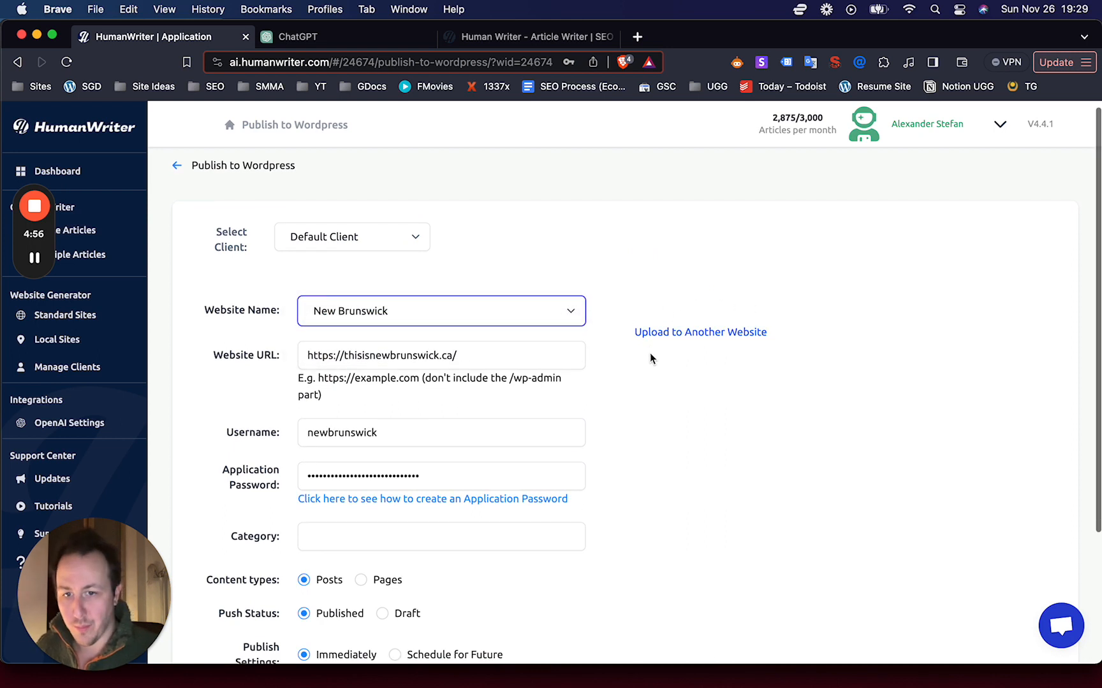
pyautogui.scroll(-3, 663, 349)
pyautogui.scroll(-1, 486, 342)
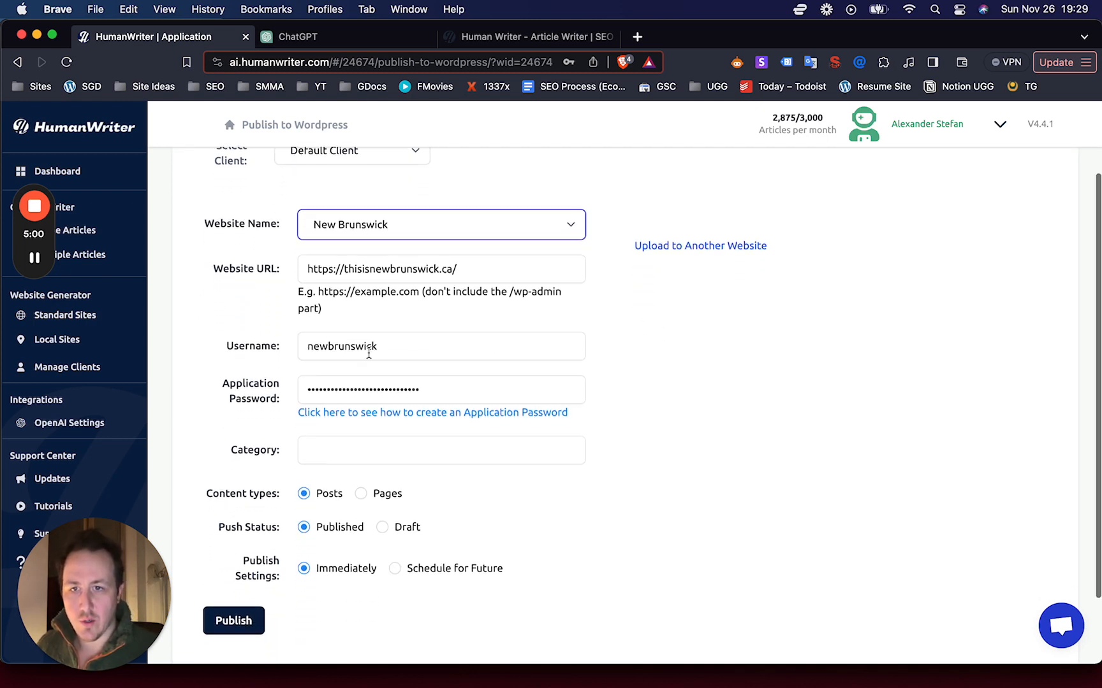
pyautogui.scroll(-3, 404, 342)
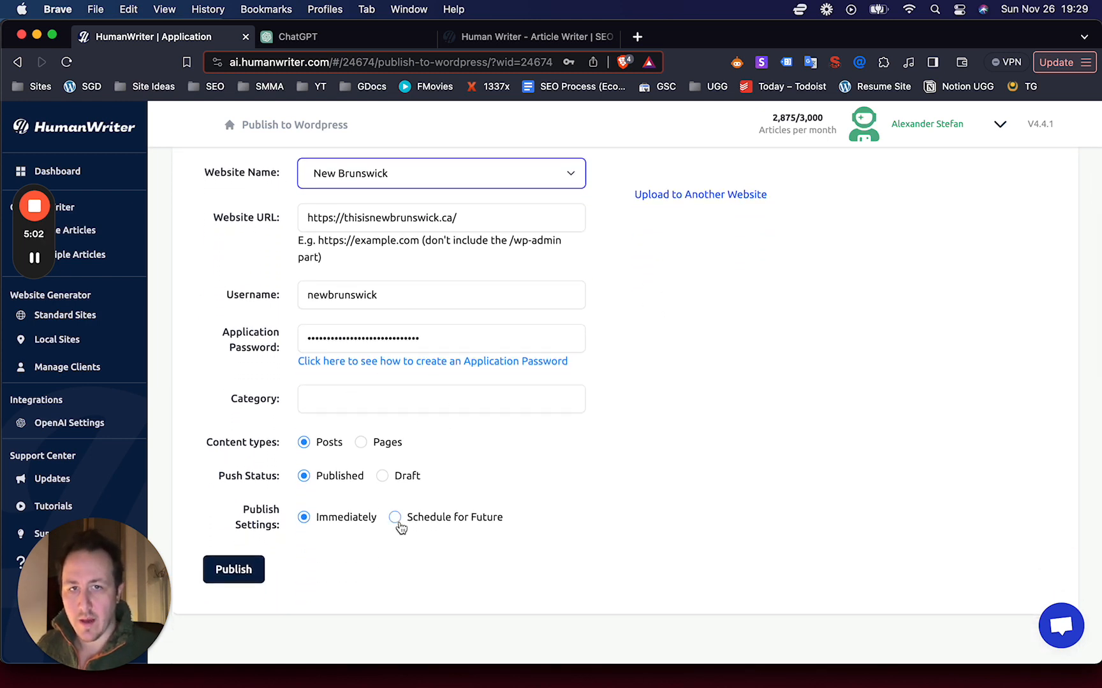
pyautogui.scroll(4, 448, 431)
pyautogui.scroll(-2, 448, 431)
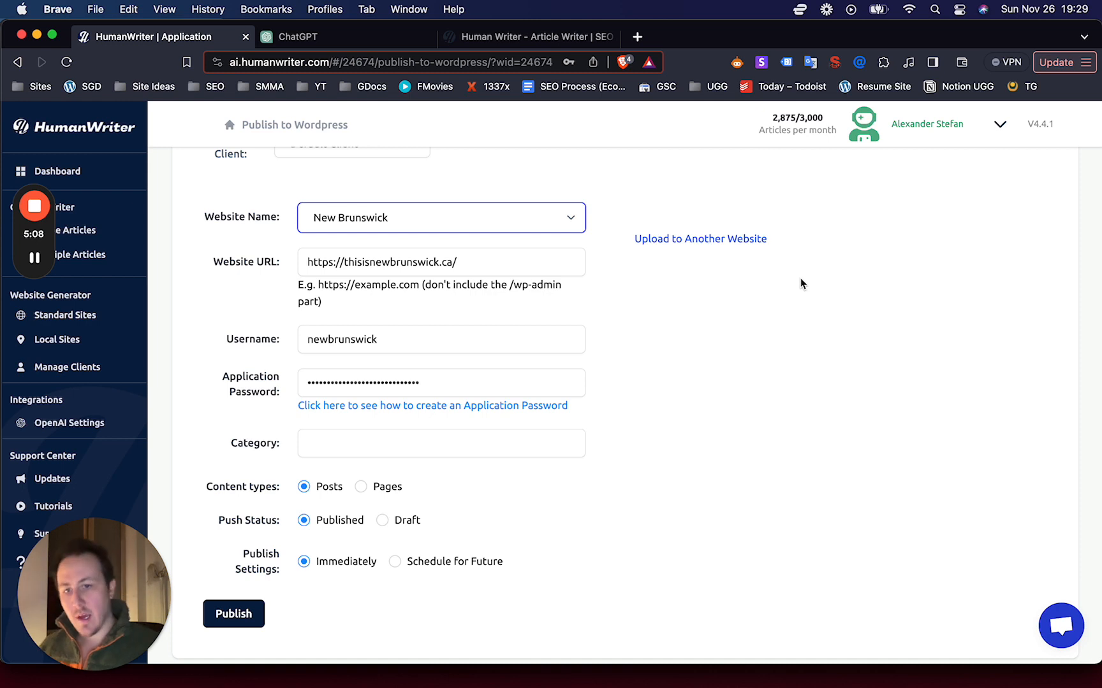
# Tick Schedule for Future, peek at the date picker, and return to the Nova Scotia article list
pyautogui.click(395, 561)
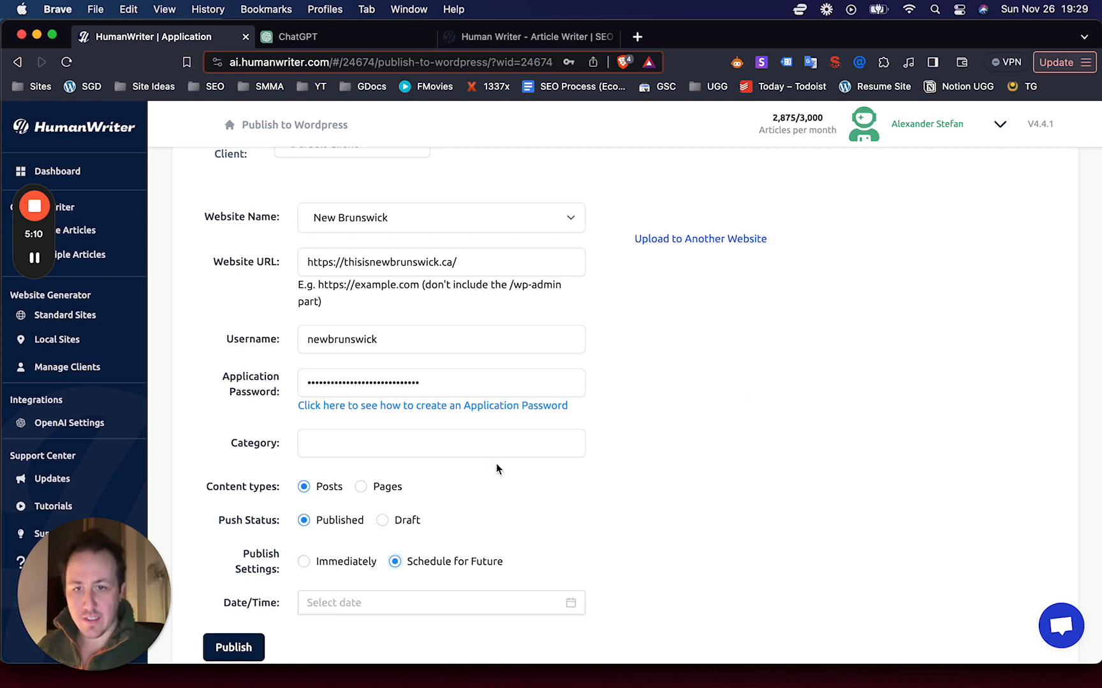
pyautogui.scroll(-3, 516, 447)
pyautogui.click(517, 489)
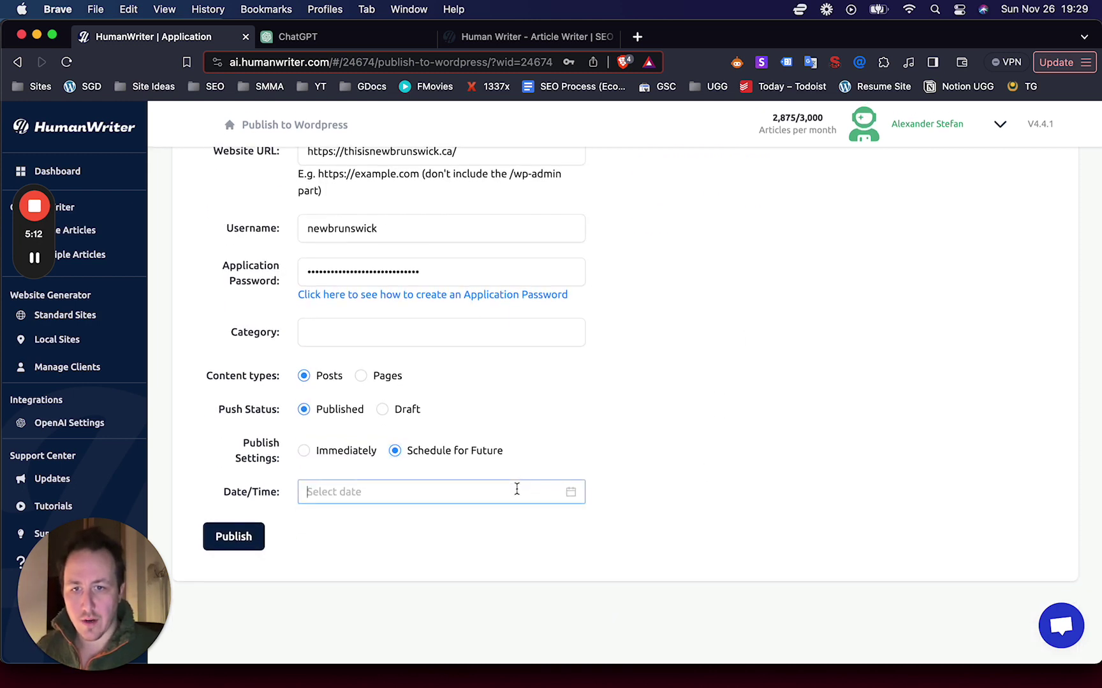
pyautogui.click(758, 369)
pyautogui.scroll(5, 723, 318)
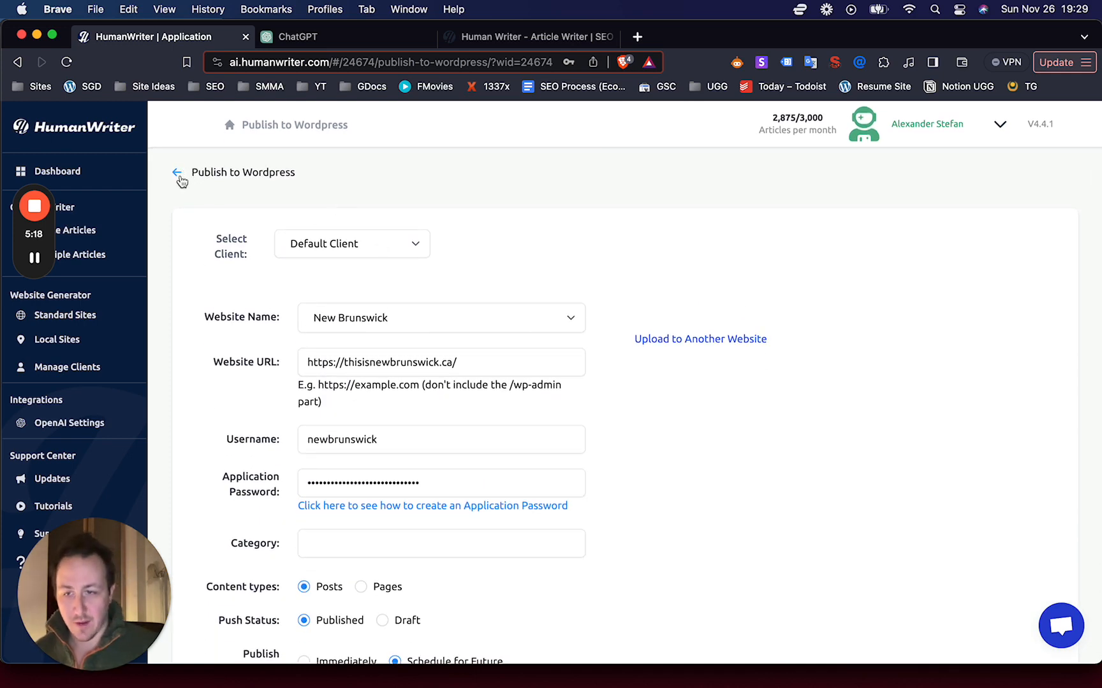
pyautogui.click(179, 175)
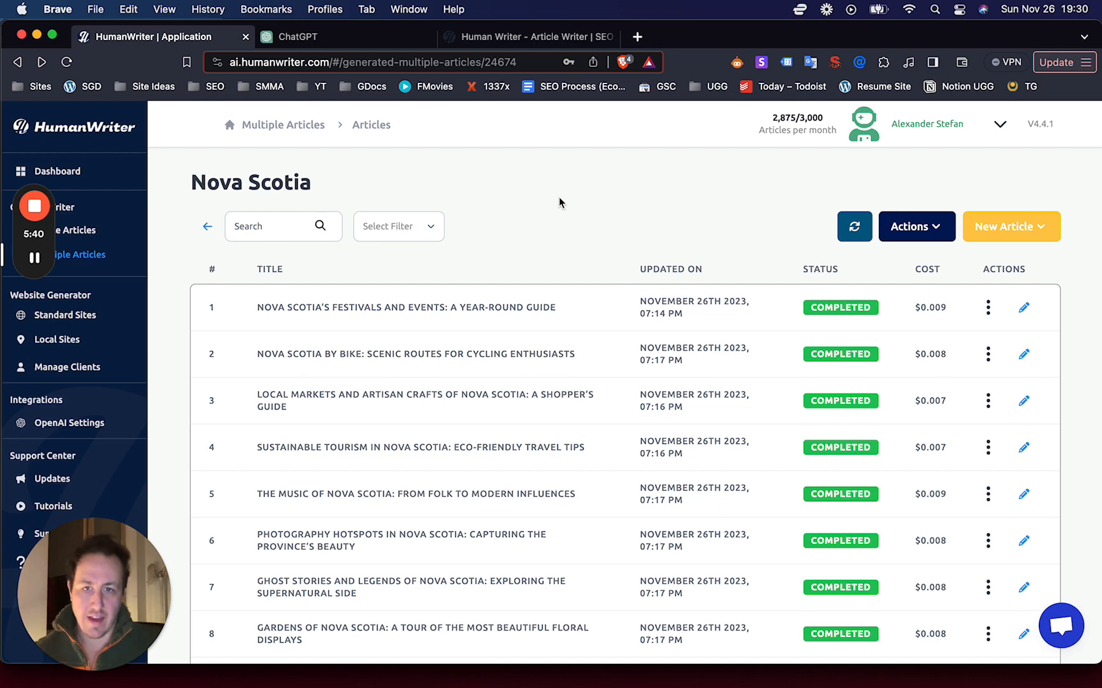
pyautogui.click(542, 447)
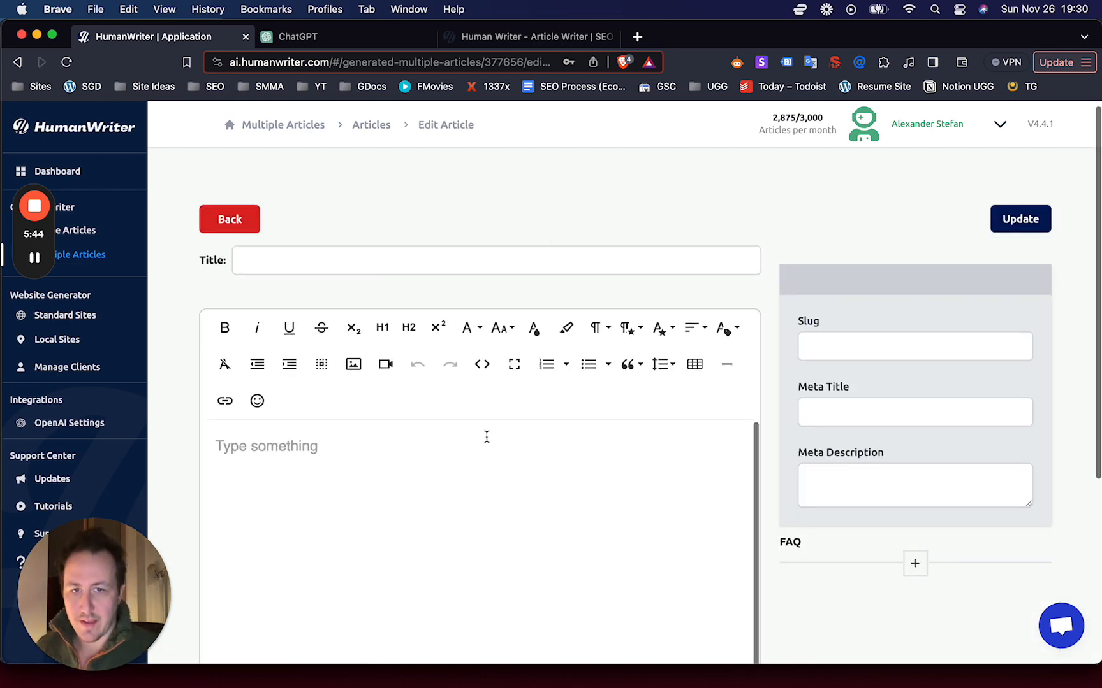
pyautogui.scroll(-10, 490, 437)
pyautogui.scroll(-5, 528, 392)
pyautogui.scroll(-5, 527, 393)
pyautogui.scroll(3, 528, 393)
pyautogui.scroll(-3, 528, 392)
pyautogui.scroll(-5, 528, 393)
pyautogui.scroll(-5, 528, 392)
pyautogui.scroll(-5, 528, 393)
pyautogui.scroll(-8, 527, 393)
pyautogui.scroll(2, 785, 591)
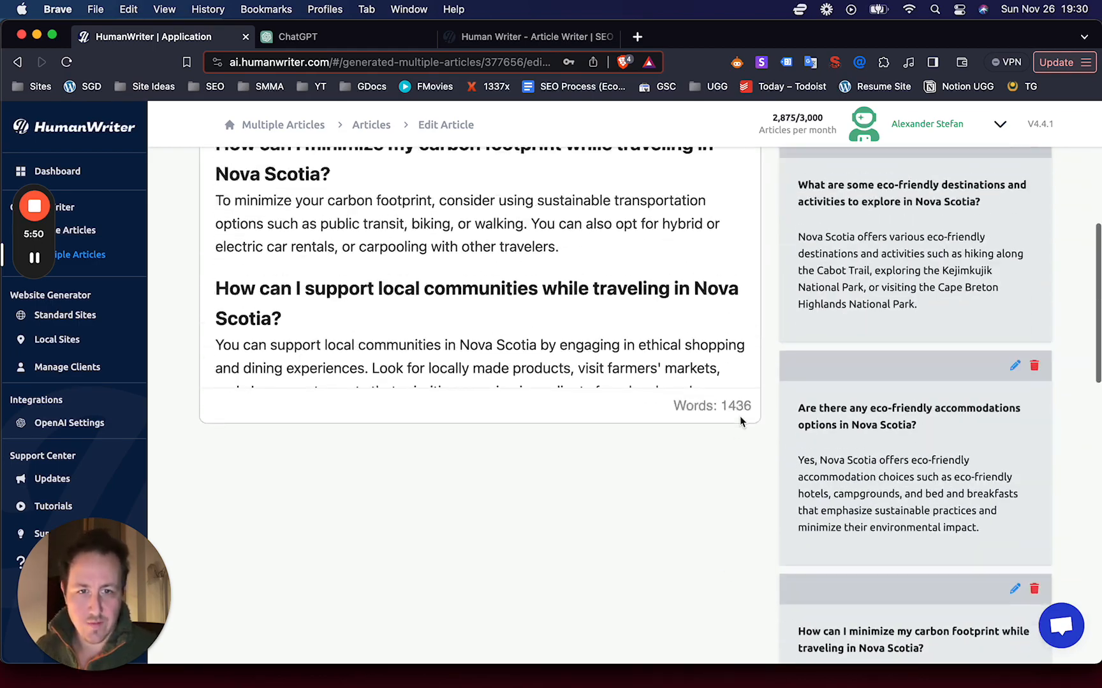
pyautogui.scroll(5, 527, 301)
pyautogui.scroll(5, 527, 302)
pyautogui.scroll(5, 528, 301)
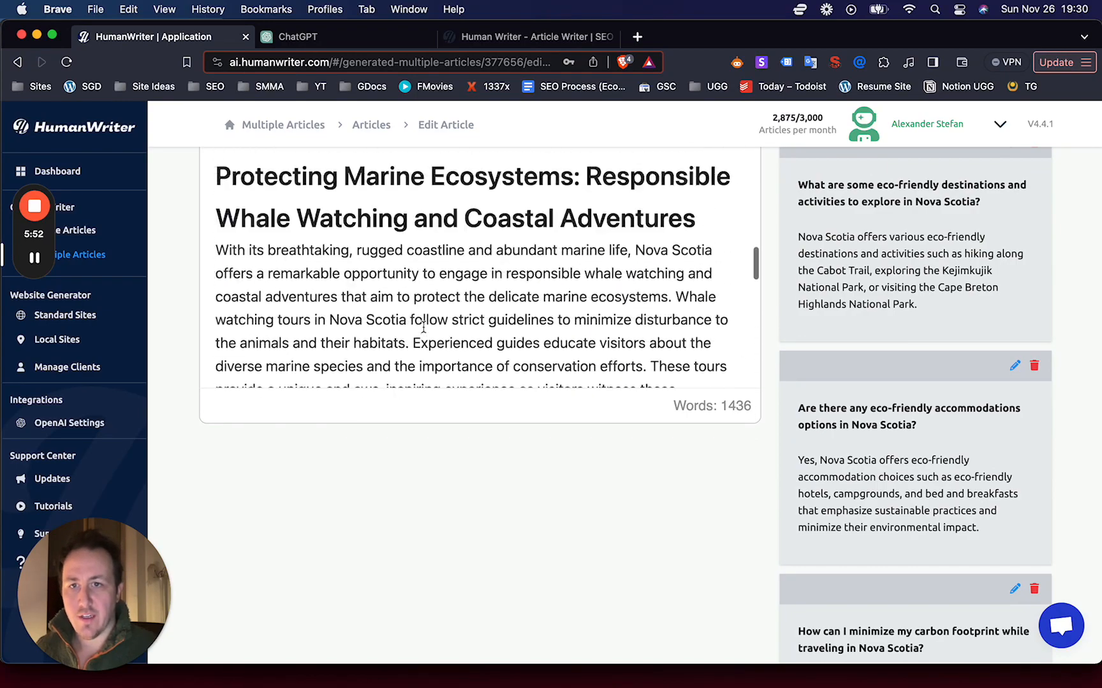
pyautogui.scroll(5, 423, 328)
pyautogui.scroll(5, 424, 328)
pyautogui.scroll(5, 423, 329)
pyautogui.scroll(5, 424, 329)
pyautogui.scroll(8, 423, 329)
pyautogui.scroll(-8, 422, 324)
pyautogui.scroll(-3, 421, 324)
pyautogui.moveTo(324, 308)
pyautogui.mouseDown()
pyautogui.moveTo(365, 472)
pyautogui.moveTo(327, 402)
pyautogui.mouseUp()
pyautogui.click(325, 378)
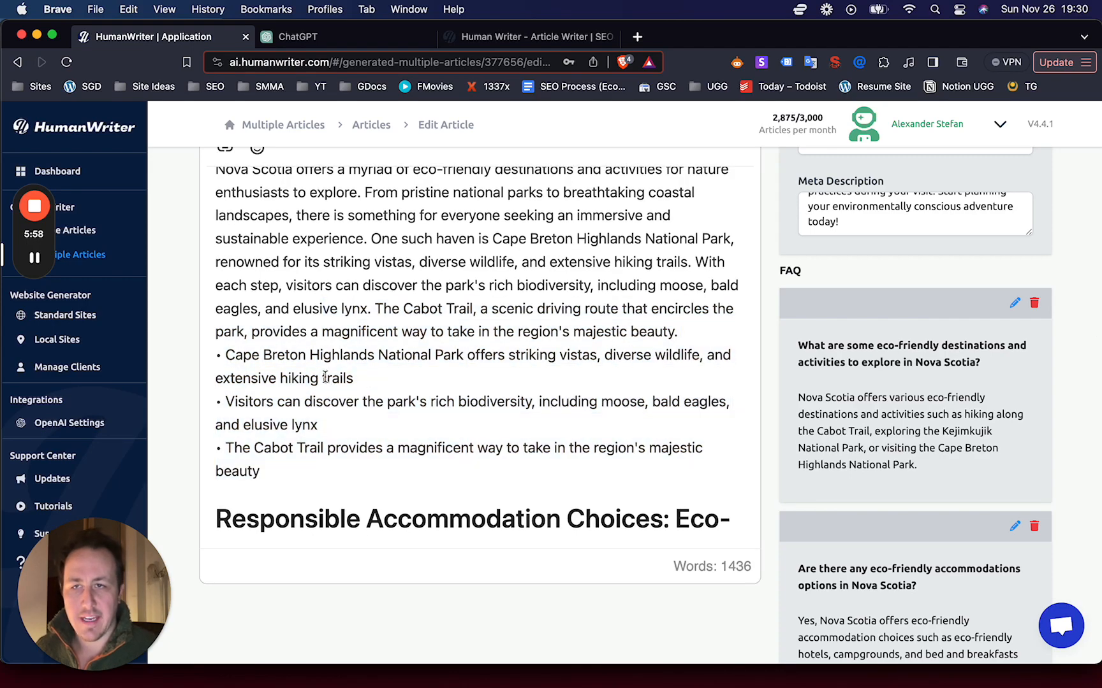
pyautogui.scroll(4, 223, 210)
pyautogui.scroll(5, 222, 224)
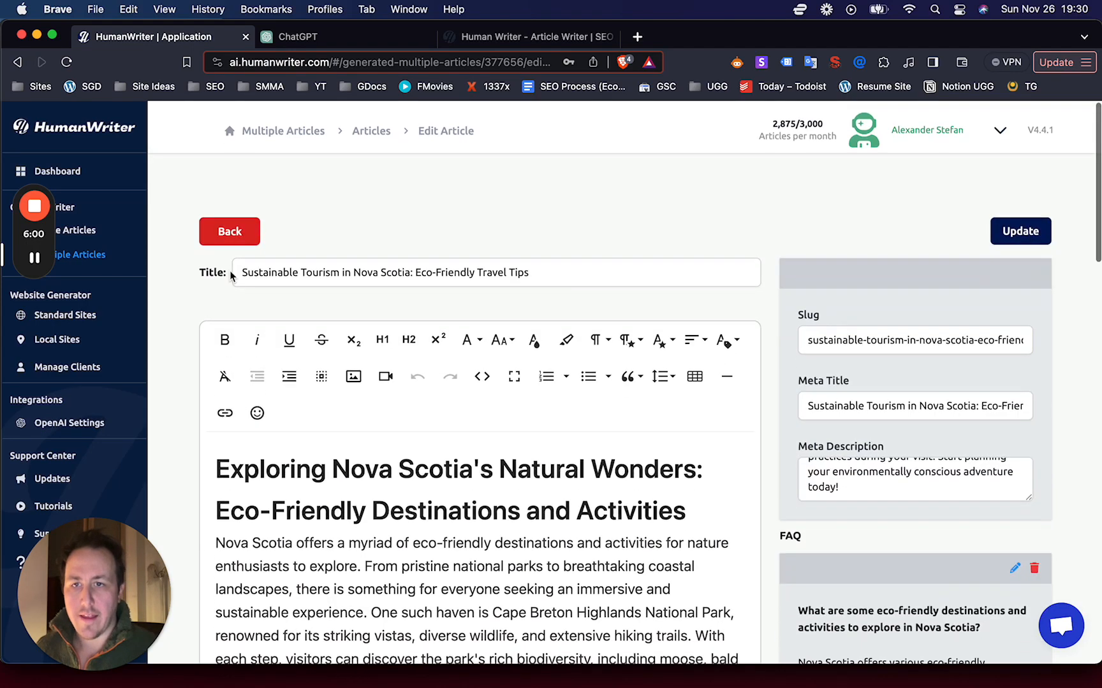
pyautogui.scroll(5, 224, 245)
pyautogui.click(229, 225)
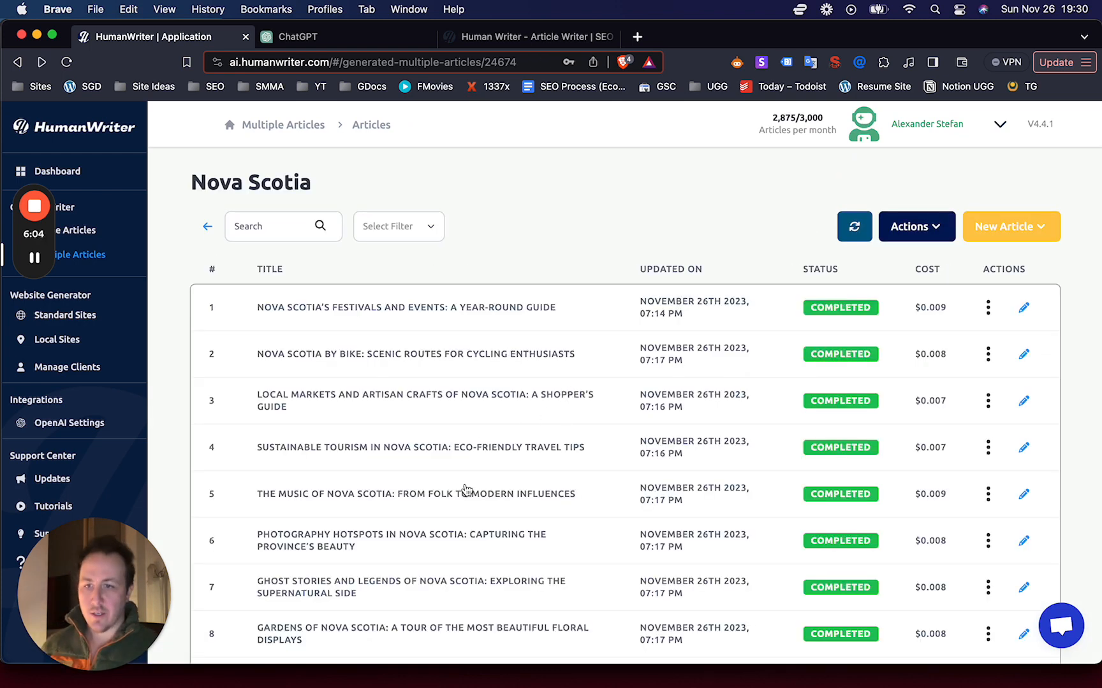
pyautogui.scroll(-5, 516, 435)
pyautogui.scroll(-5, 585, 379)
pyautogui.scroll(-3, 654, 430)
pyautogui.scroll(-4, 664, 450)
pyautogui.scroll(5, 663, 456)
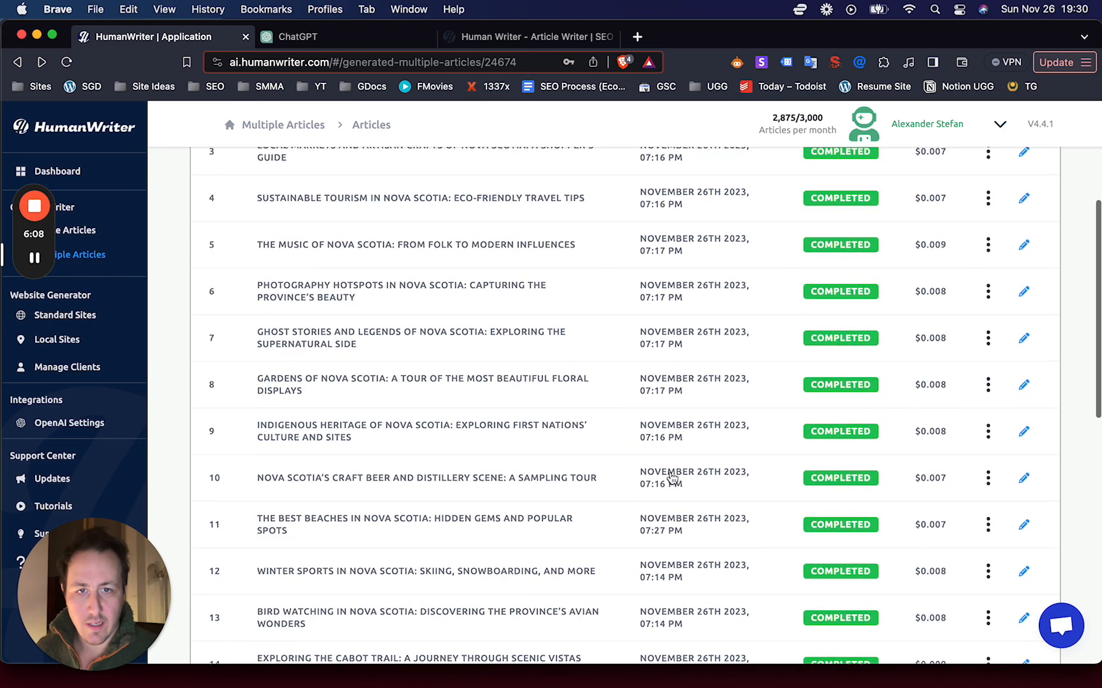
pyautogui.scroll(3, 659, 344)
pyautogui.scroll(-2, 658, 344)
pyautogui.scroll(-3, 602, 327)
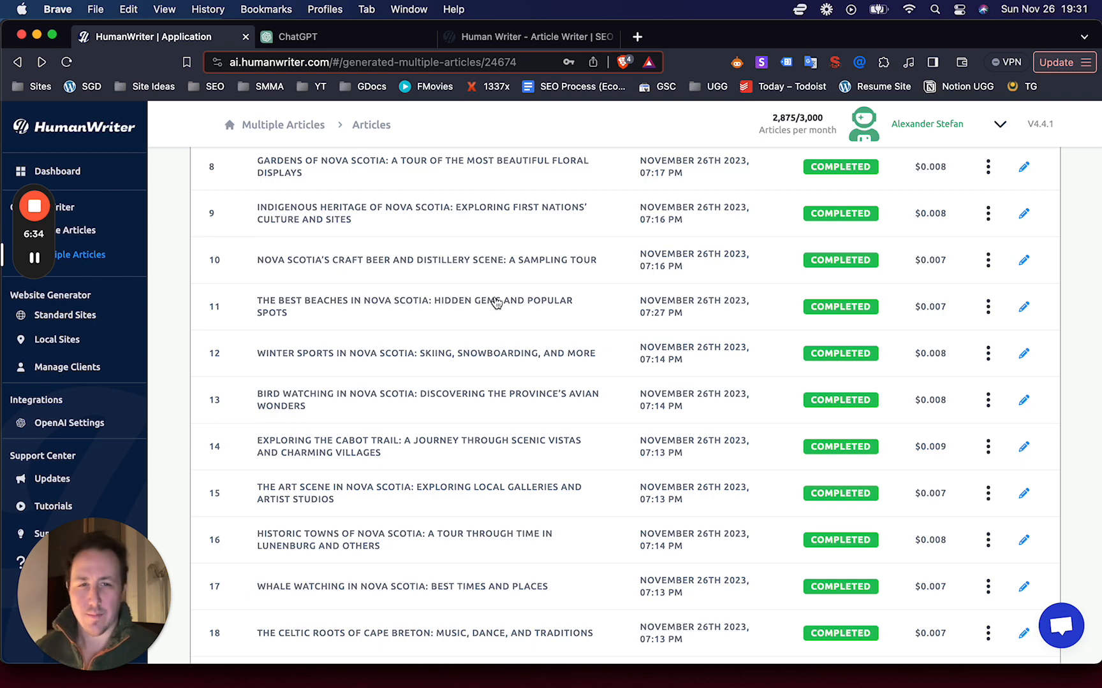
pyautogui.scroll(-1, 742, 467)
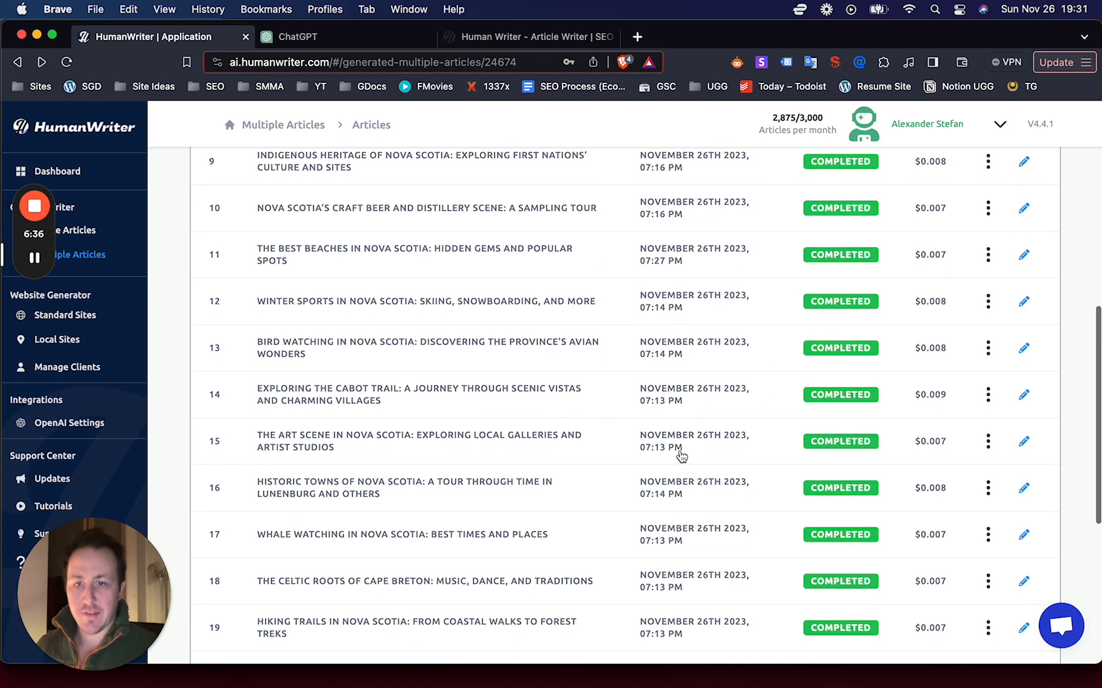
pyautogui.scroll(8, 560, 466)
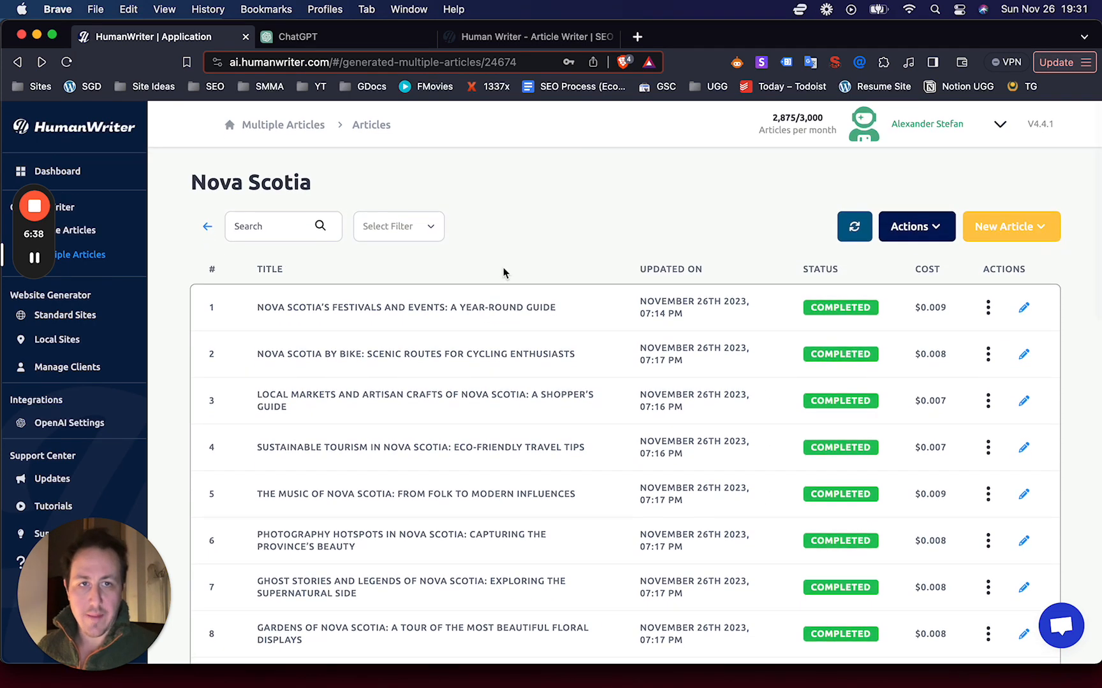
pyautogui.scroll(-3, 517, 225)
pyautogui.scroll(-5, 516, 225)
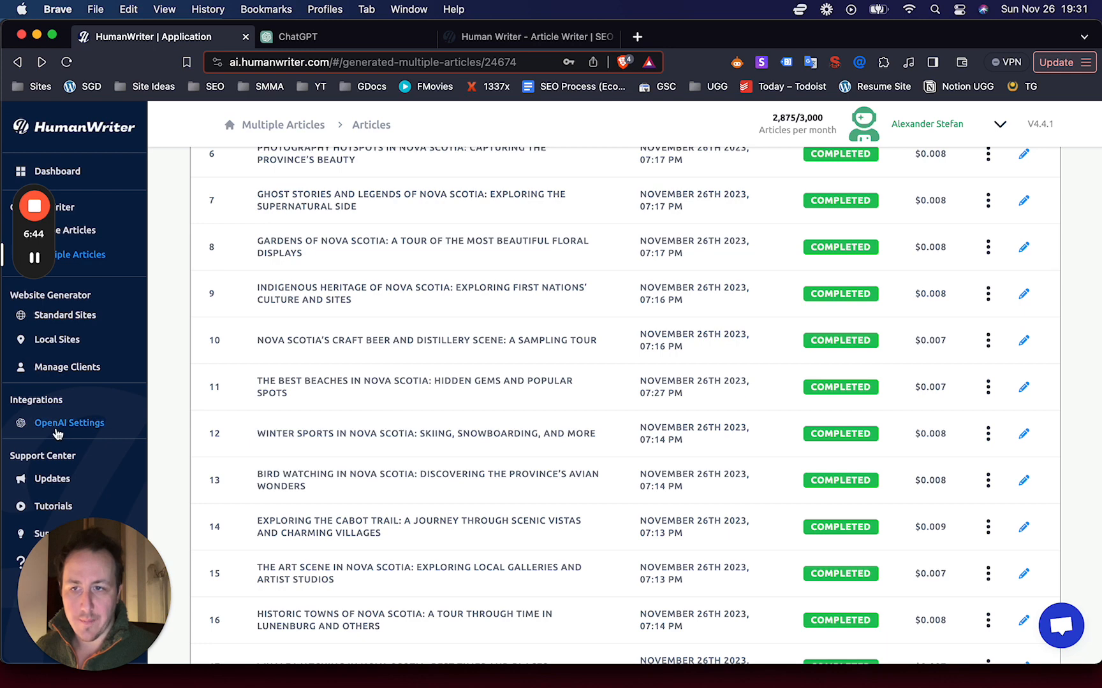
pyautogui.scroll(10, 87, 430)
pyautogui.scroll(-1, 479, 262)
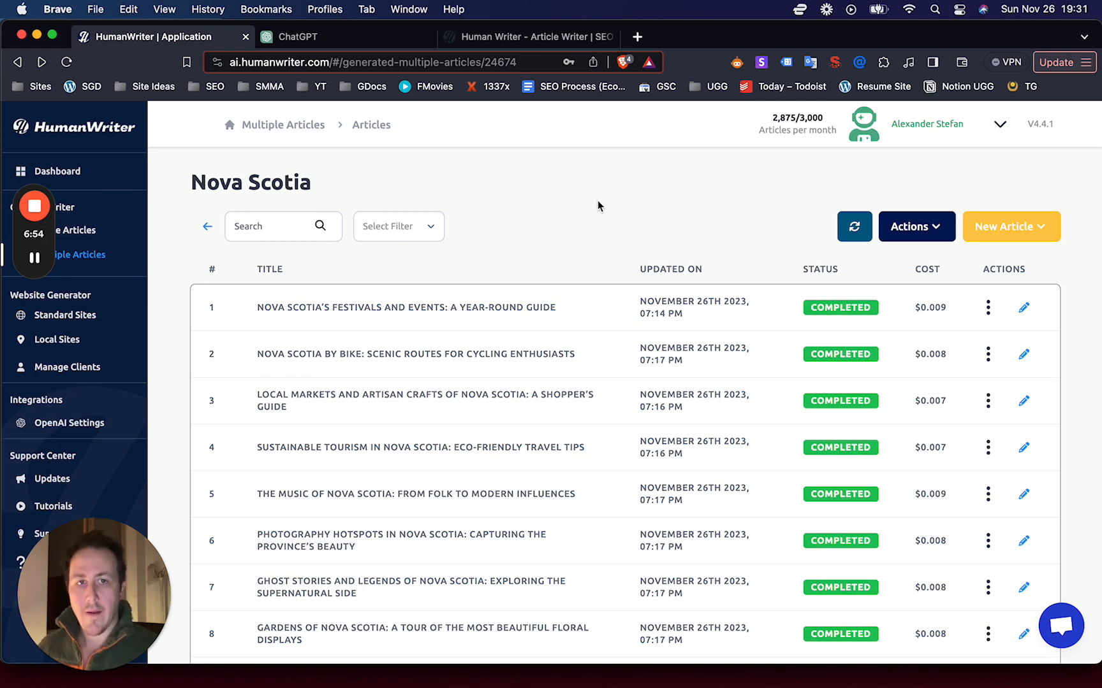
# Return to the projects list and switch to the humanwriter.com homepage tab
pyautogui.click(213, 227)
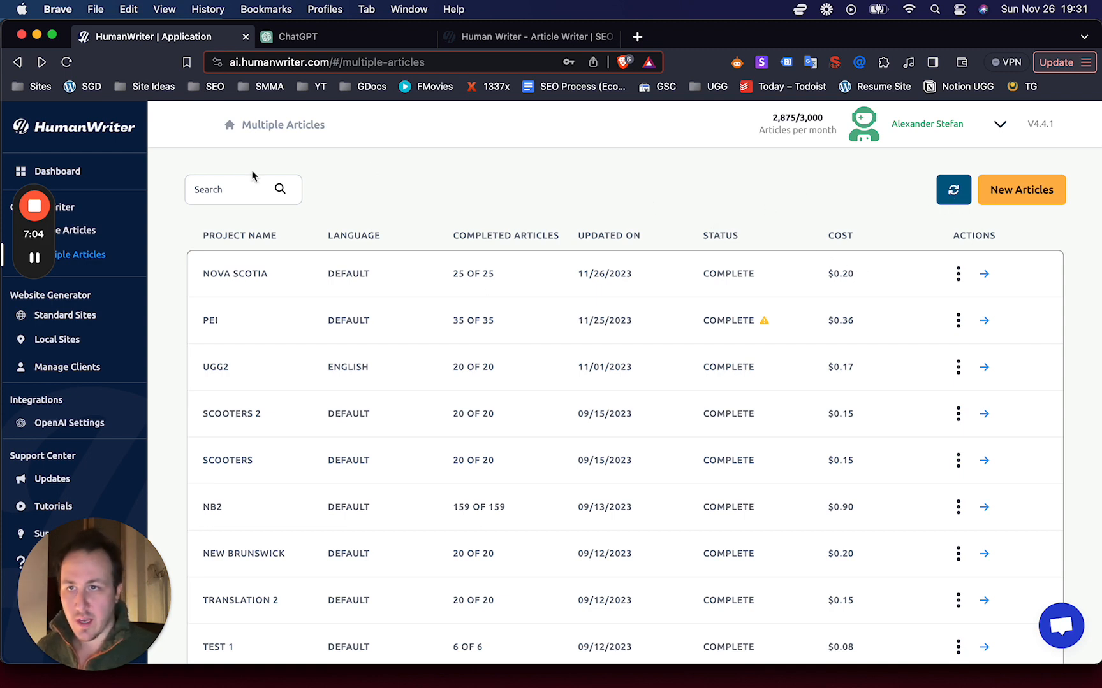
pyautogui.click(525, 36)
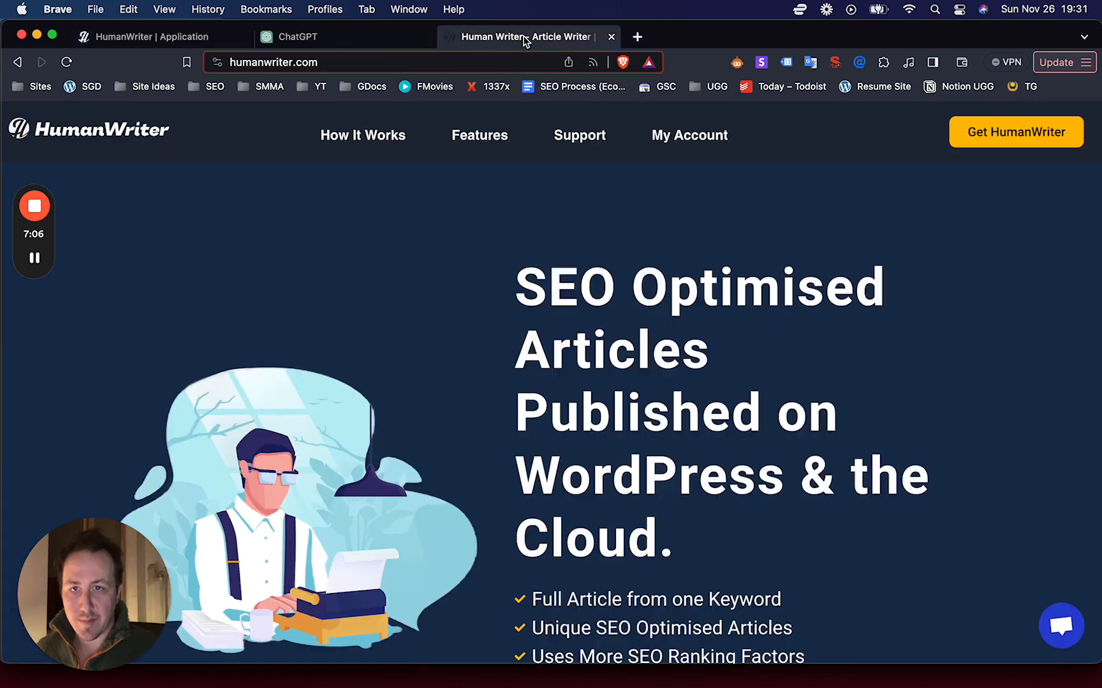
pyautogui.scroll(-5, 525, 258)
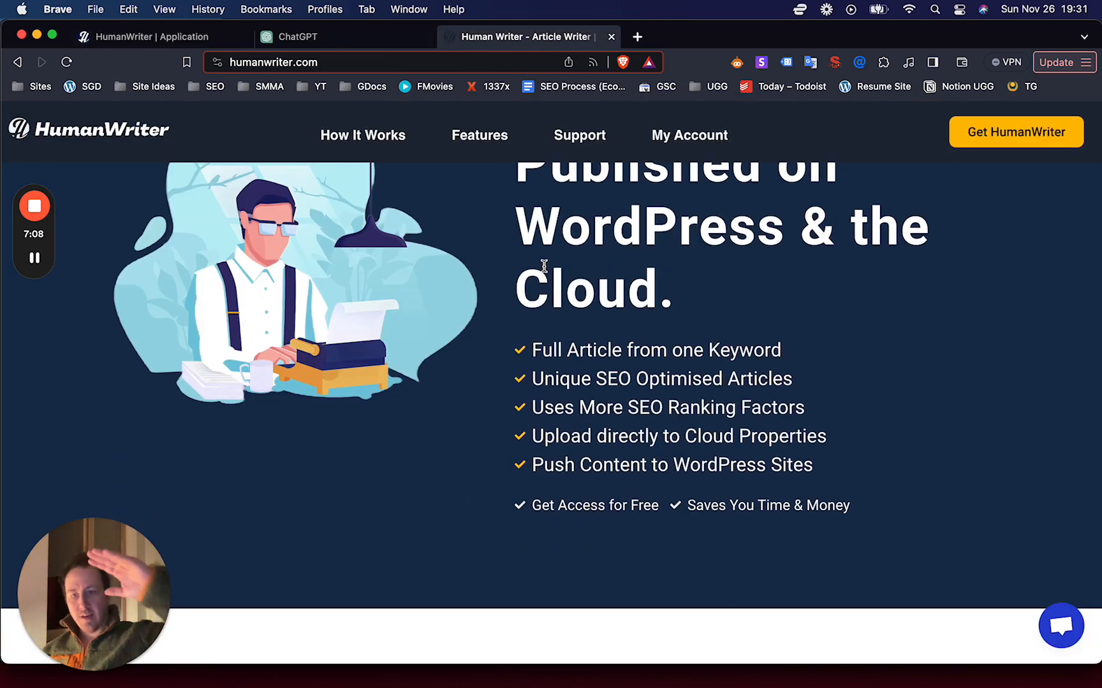